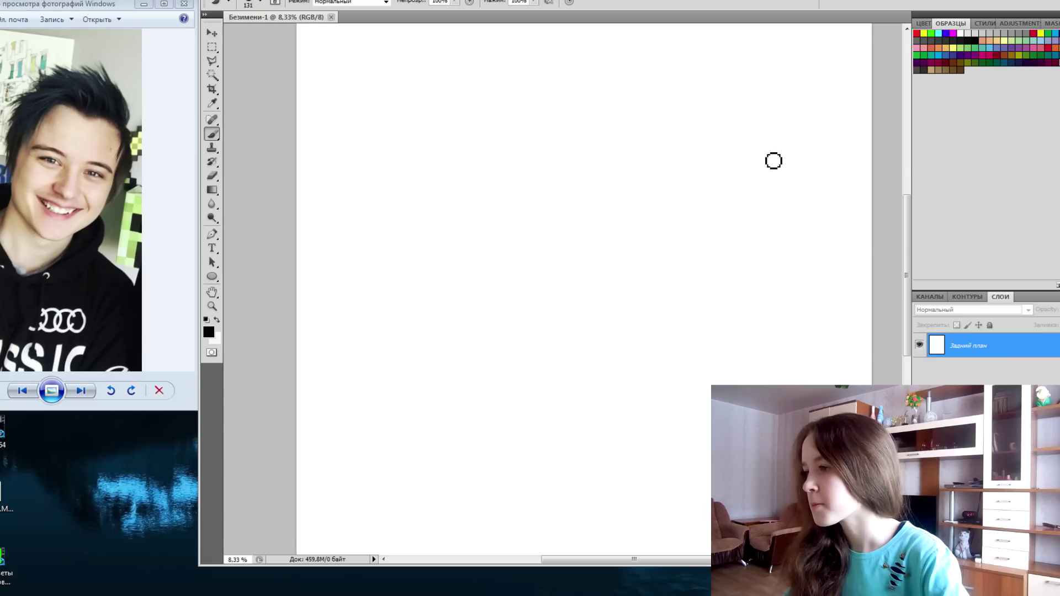
{"action": "mouse_move", "coordinate": [715, 148]}
{"action": "left_mouse_down"}
{"action": "mouse_move", "coordinate": [725, 160]}
{"action": "mouse_move", "coordinate": [648, 182]}
{"action": "mouse_move", "coordinate": [672, 213]}
{"action": "left_mouse_up"}
{"action": "left_click", "coordinate": [571, 278]}
{"action": "left_click", "coordinate": [620, 276]}
{"action": "left_click_drag", "start_coordinate": [558, 321], "coordinate": [641, 335]}
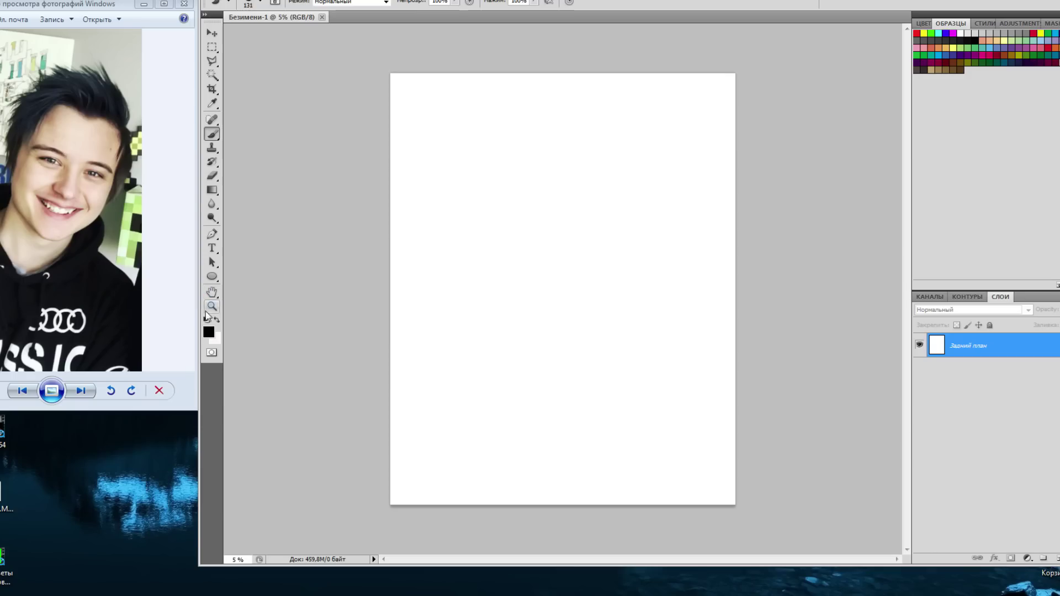
Enlarge the view of the blank canvas to 6.25% and switch to the Brush tool.
{"action": "left_click", "coordinate": [212, 307]}
{"action": "left_click", "coordinate": [424, 260]}
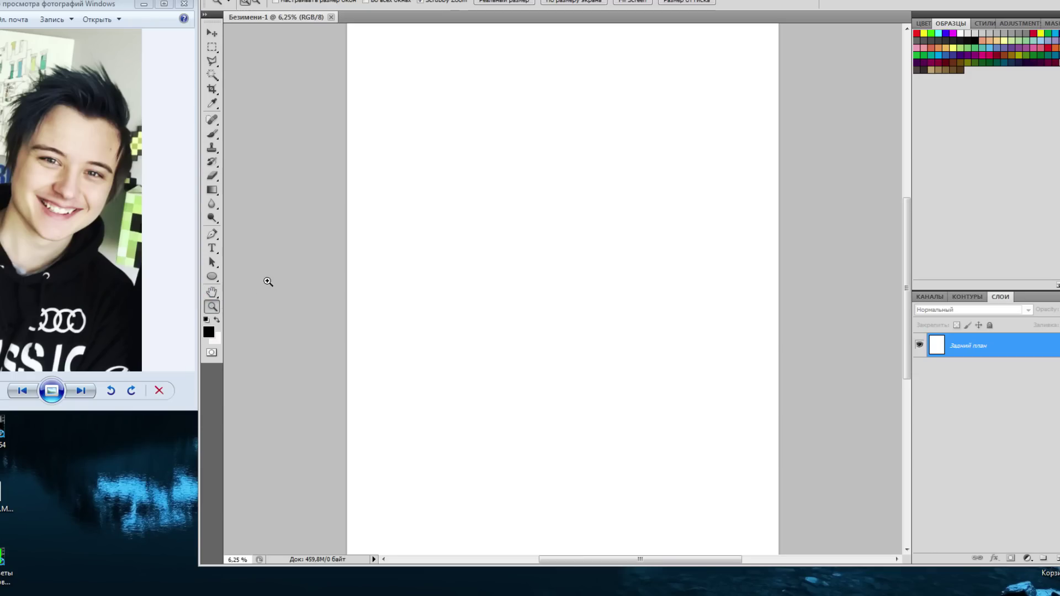
{"action": "left_click", "coordinate": [212, 133]}
{"action": "mouse_move", "coordinate": [668, 149]}
{"action": "left_mouse_down"}
{"action": "mouse_move", "coordinate": [680, 199]}
{"action": "mouse_move", "coordinate": [639, 316]}
{"action": "mouse_move", "coordinate": [570, 332]}
{"action": "left_mouse_up"}
{"action": "key", "text": "ctrl+z"}
{"action": "left_click", "coordinate": [266, 1]}
{"action": "left_click", "coordinate": [284, 16]}
Draw a closed black face outline with a pointed chin and start the hair contour above it with short strokes.
{"action": "mouse_move", "coordinate": [466, 211]}
{"action": "left_mouse_down"}
{"action": "mouse_move", "coordinate": [487, 315]}
{"action": "mouse_move", "coordinate": [529, 347]}
{"action": "mouse_move", "coordinate": [559, 349]}
{"action": "mouse_move", "coordinate": [616, 300]}
{"action": "mouse_move", "coordinate": [638, 163]}
{"action": "mouse_move", "coordinate": [610, 130]}
{"action": "mouse_move", "coordinate": [580, 127]}
{"action": "mouse_move", "coordinate": [544, 106]}
{"action": "mouse_move", "coordinate": [497, 114]}
{"action": "mouse_move", "coordinate": [469, 221]}
{"action": "left_mouse_up"}
{"action": "mouse_move", "coordinate": [646, 142]}
{"action": "left_mouse_down"}
{"action": "mouse_move", "coordinate": [644, 99]}
{"action": "mouse_move", "coordinate": [568, 37]}
{"action": "mouse_move", "coordinate": [554, 60]}
{"action": "mouse_move", "coordinate": [442, 77]}
{"action": "left_mouse_up"}
{"action": "left_click_drag", "start_coordinate": [506, 54], "coordinate": [440, 97]}
{"action": "mouse_move", "coordinate": [534, 51]}
{"action": "left_mouse_down"}
{"action": "mouse_move", "coordinate": [450, 101]}
{"action": "mouse_move", "coordinate": [414, 86]}
{"action": "left_mouse_up"}
{"action": "left_click_drag", "start_coordinate": [437, 77], "coordinate": [403, 83]}
{"action": "left_click_drag", "start_coordinate": [432, 87], "coordinate": [420, 94]}
Undo the last few hair strokes on the left side of the head.
{"action": "mouse_move", "coordinate": [447, 122]}
{"action": "left_mouse_down"}
{"action": "mouse_move", "coordinate": [430, 99]}
{"action": "mouse_move", "coordinate": [454, 99]}
{"action": "left_mouse_up"}
{"action": "key", "text": "ctrl+z"}
{"action": "left_click", "coordinate": [278, 0]}
{"action": "left_click", "coordinate": [286, 17]}
{"action": "left_click", "coordinate": [278, 0]}
{"action": "left_click", "coordinate": [286, 17]}
Draw spiky black strokes along the outer edges of the hair and the left half of the hairline.
{"action": "mouse_move", "coordinate": [508, 50]}
{"action": "left_mouse_down"}
{"action": "mouse_move", "coordinate": [436, 75]}
{"action": "mouse_move", "coordinate": [421, 118]}
{"action": "mouse_move", "coordinate": [442, 147]}
{"action": "mouse_move", "coordinate": [461, 225]}
{"action": "left_mouse_up"}
{"action": "mouse_move", "coordinate": [648, 109]}
{"action": "left_mouse_down"}
{"action": "mouse_move", "coordinate": [631, 61]}
{"action": "mouse_move", "coordinate": [619, 57]}
{"action": "mouse_move", "coordinate": [658, 133]}
{"action": "mouse_move", "coordinate": [662, 167]}
{"action": "mouse_move", "coordinate": [639, 226]}
{"action": "mouse_move", "coordinate": [636, 144]}
{"action": "left_mouse_up"}
{"action": "left_click_drag", "start_coordinate": [642, 97], "coordinate": [639, 107]}
{"action": "left_click_drag", "start_coordinate": [507, 94], "coordinate": [473, 132]}
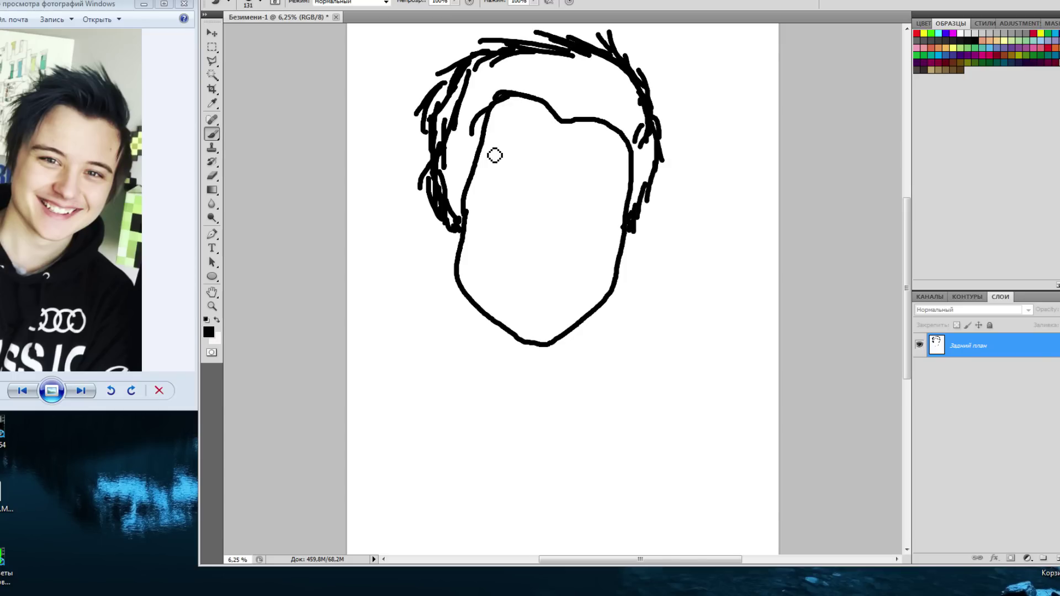
{"action": "left_click_drag", "start_coordinate": [461, 84], "coordinate": [437, 134]}
{"action": "mouse_move", "coordinate": [558, 118]}
{"action": "left_mouse_down"}
{"action": "mouse_move", "coordinate": [517, 112]}
{"action": "mouse_move", "coordinate": [550, 113]}
{"action": "left_mouse_up"}
{"action": "mouse_move", "coordinate": [511, 103]}
{"action": "left_mouse_down"}
{"action": "mouse_move", "coordinate": [474, 141]}
{"action": "mouse_move", "coordinate": [471, 218]}
{"action": "left_mouse_up"}
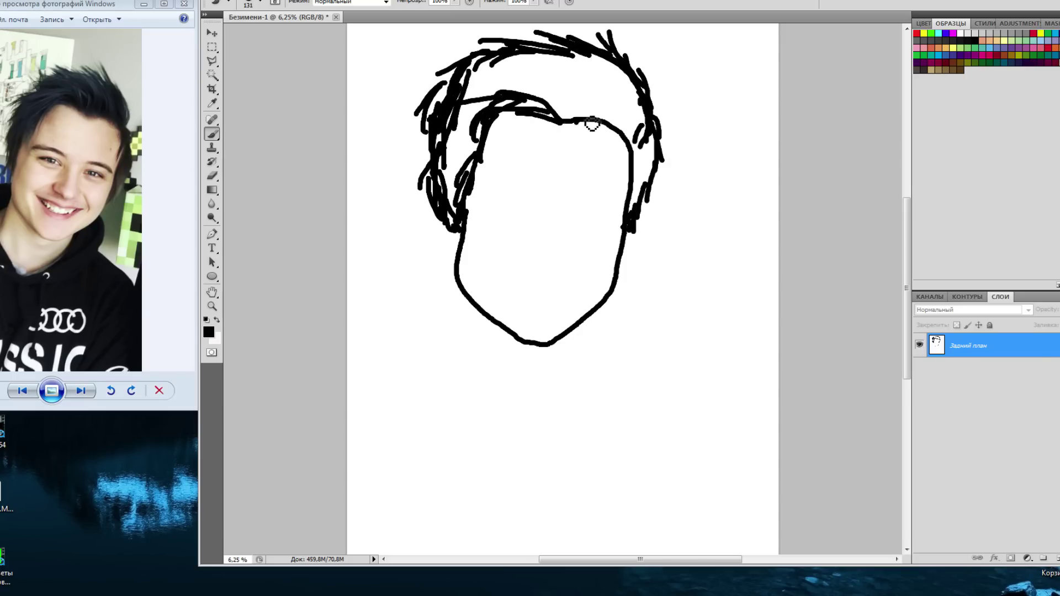
Add short black hair strokes along the right half of the hairline, the right temple and the left fringe.
{"action": "left_click_drag", "start_coordinate": [576, 121], "coordinate": [606, 110]}
{"action": "left_click_drag", "start_coordinate": [591, 118], "coordinate": [627, 127]}
{"action": "left_click_drag", "start_coordinate": [606, 125], "coordinate": [640, 145]}
{"action": "left_click_drag", "start_coordinate": [627, 143], "coordinate": [640, 177]}
{"action": "left_click_drag", "start_coordinate": [634, 175], "coordinate": [635, 195]}
{"action": "left_click_drag", "start_coordinate": [503, 118], "coordinate": [465, 133]}
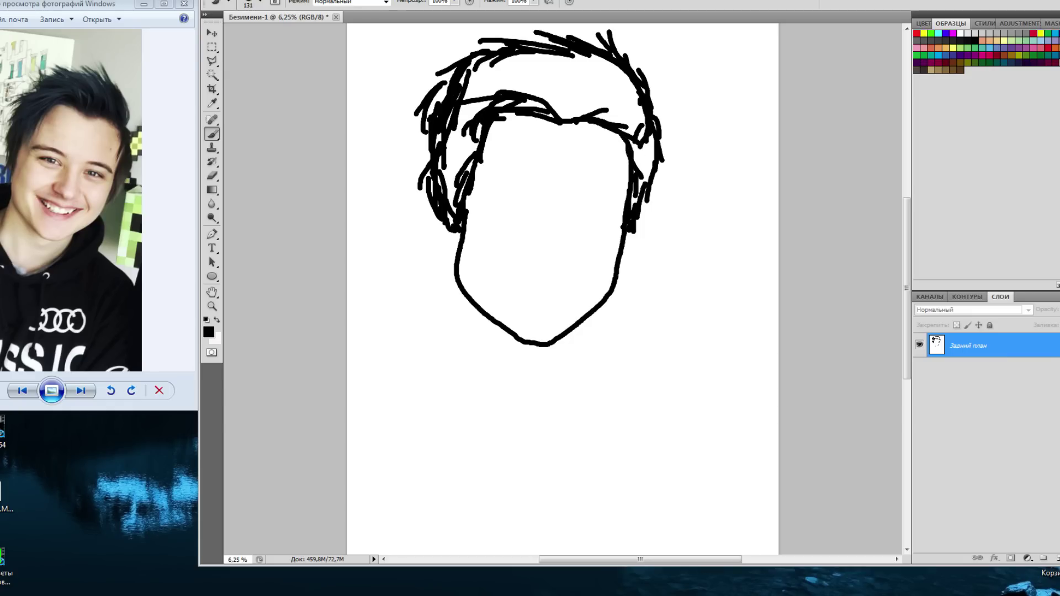
Draw two narrow eyes with irises and a hooked nose line between them.
{"action": "left_click_drag", "start_coordinate": [574, 192], "coordinate": [615, 206]}
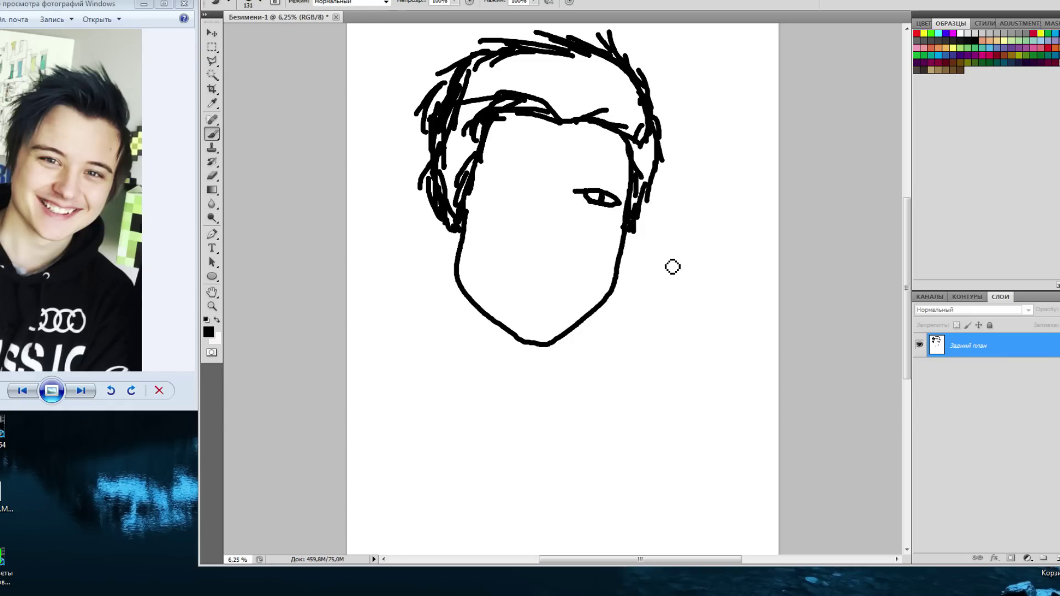
{"action": "mouse_move", "coordinate": [528, 189]}
{"action": "left_mouse_down"}
{"action": "mouse_move", "coordinate": [494, 181]}
{"action": "mouse_move", "coordinate": [520, 195]}
{"action": "mouse_move", "coordinate": [494, 177]}
{"action": "mouse_move", "coordinate": [514, 189]}
{"action": "left_mouse_up"}
{"action": "key", "text": "ctrl+z"}
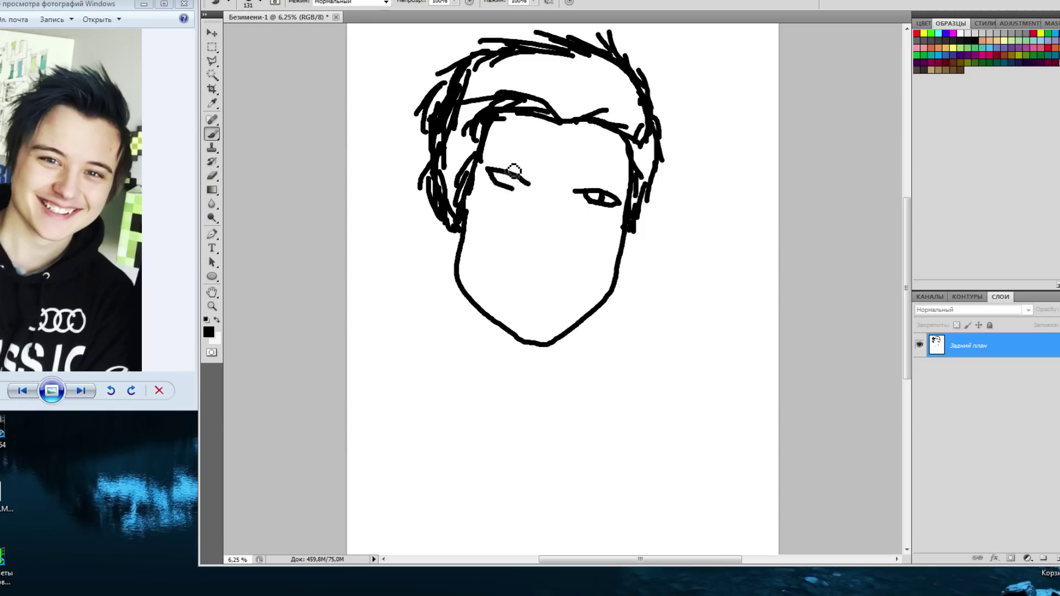
{"action": "left_click_drag", "start_coordinate": [503, 176], "coordinate": [511, 185]}
{"action": "key", "text": "ctrl+z"}
{"action": "key", "text": "ctrl+z"}
{"action": "left_click_drag", "start_coordinate": [554, 221], "coordinate": [542, 253]}
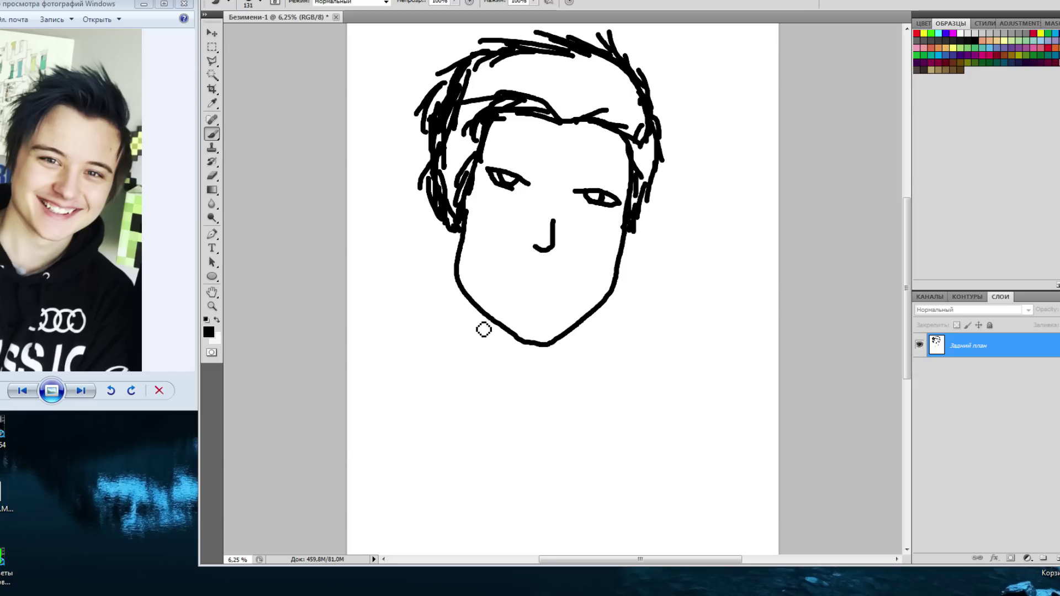
Draw an open smiling mouth with a row of teeth below the nose.
{"action": "left_click_drag", "start_coordinate": [493, 260], "coordinate": [578, 276]}
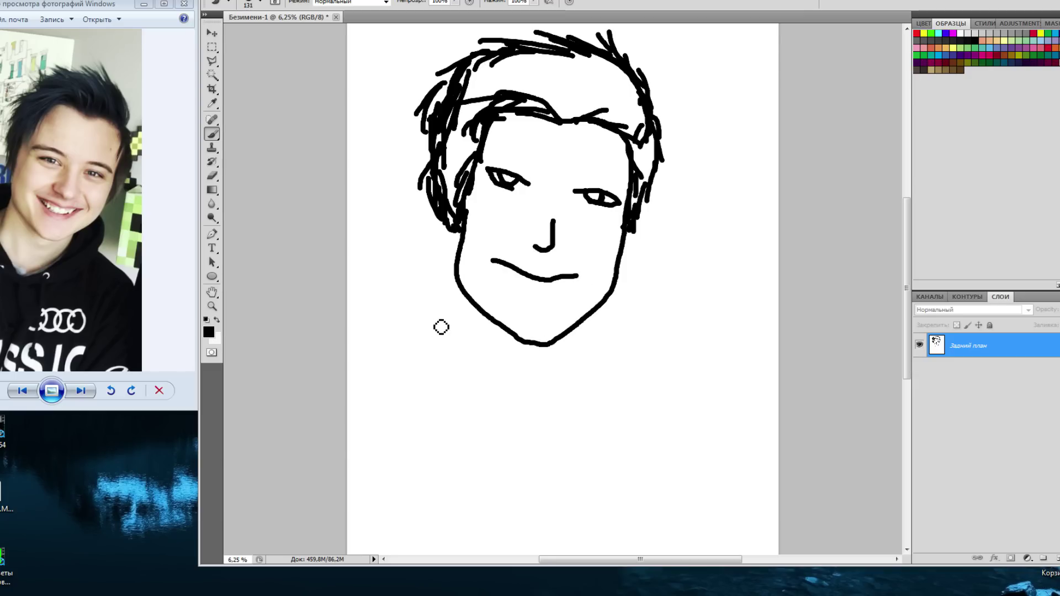
{"action": "key", "text": "ctrl+z"}
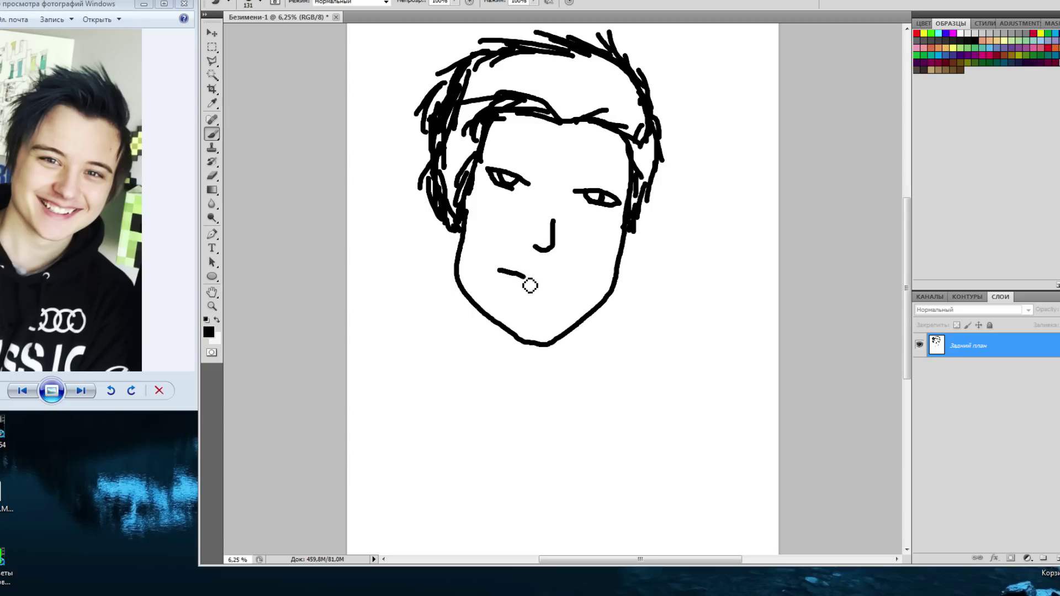
{"action": "mouse_move", "coordinate": [501, 263]}
{"action": "left_mouse_down"}
{"action": "mouse_move", "coordinate": [540, 285]}
{"action": "mouse_move", "coordinate": [580, 274]}
{"action": "left_mouse_up"}
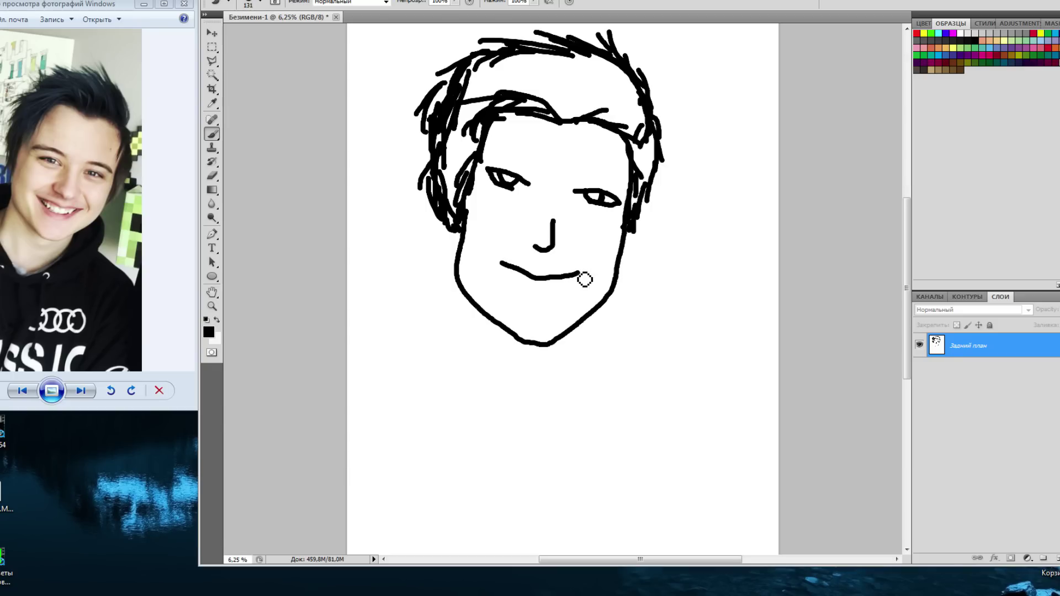
{"action": "mouse_move", "coordinate": [501, 264]}
{"action": "left_mouse_down"}
{"action": "mouse_move", "coordinate": [523, 295]}
{"action": "mouse_move", "coordinate": [579, 275]}
{"action": "left_mouse_up"}
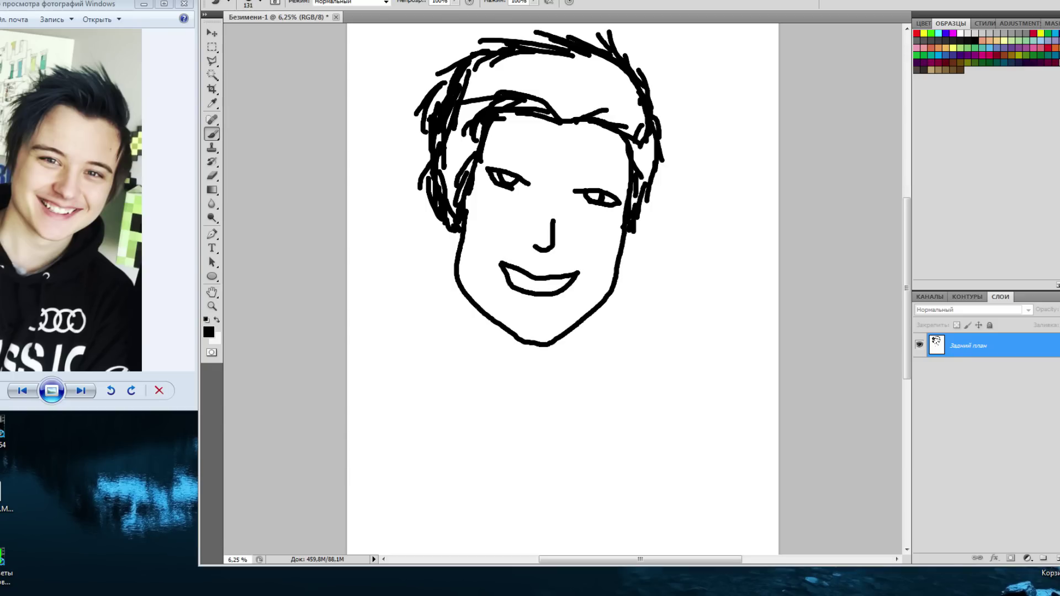
{"action": "mouse_move", "coordinate": [513, 272]}
{"action": "left_mouse_down"}
{"action": "mouse_move", "coordinate": [537, 286]}
{"action": "mouse_move", "coordinate": [574, 279]}
{"action": "left_mouse_up"}
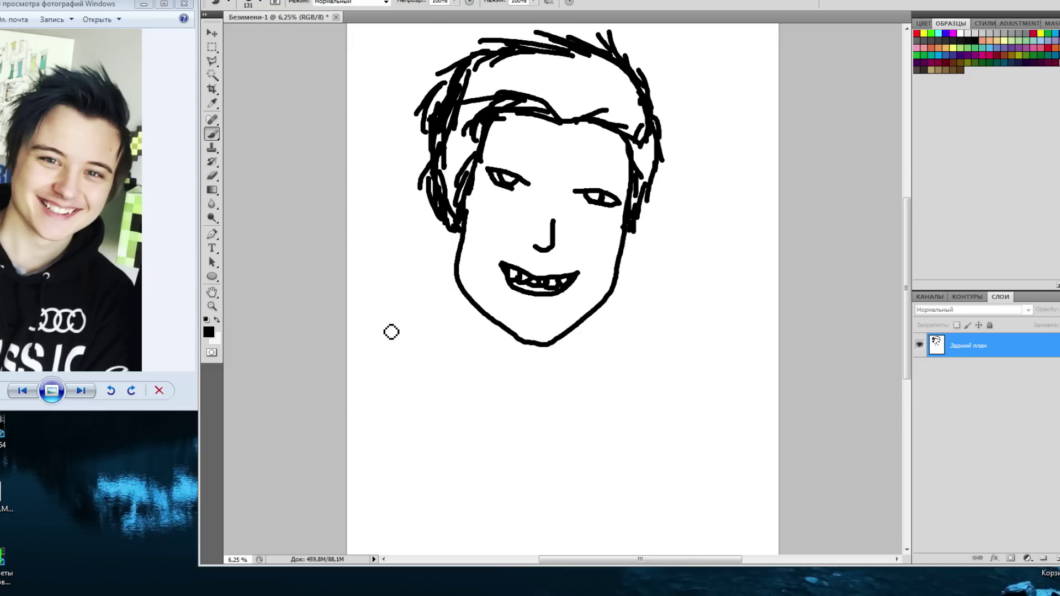
{"action": "scroll", "coordinate": [391, 331], "scroll_direction": "up", "scroll_amount": 1}
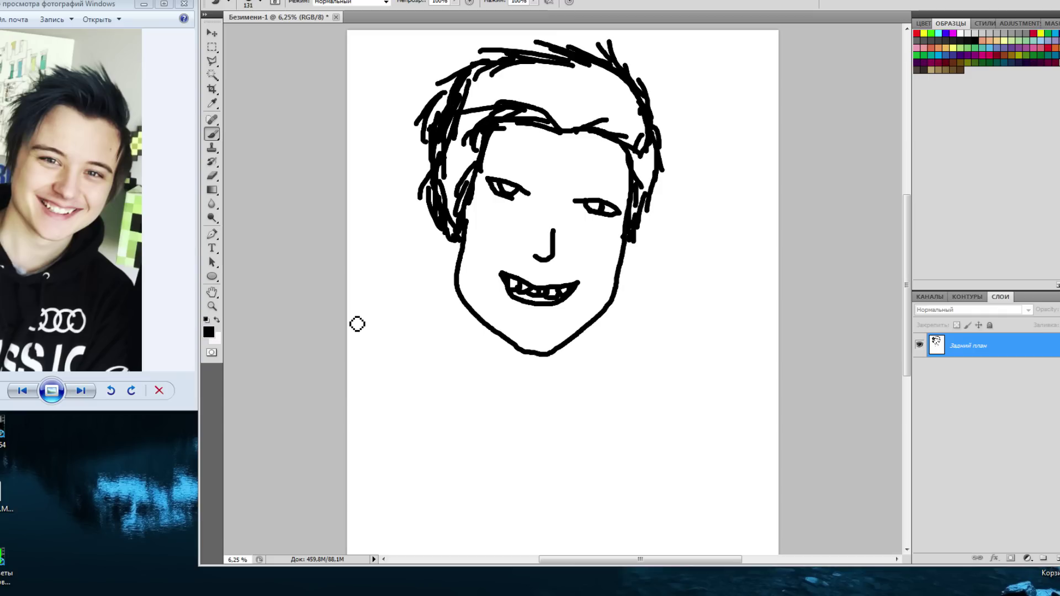
{"action": "left_click", "coordinate": [496, 305]}
{"action": "left_click_drag", "start_coordinate": [500, 273], "coordinate": [576, 282]}
{"action": "mouse_move", "coordinate": [503, 281]}
{"action": "left_mouse_down"}
{"action": "mouse_move", "coordinate": [510, 302]}
{"action": "mouse_move", "coordinate": [581, 297]}
{"action": "left_mouse_up"}
{"action": "key", "text": "ctrl+z"}
{"action": "left_click", "coordinate": [270, 0]}
{"action": "left_click", "coordinate": [282, 16]}
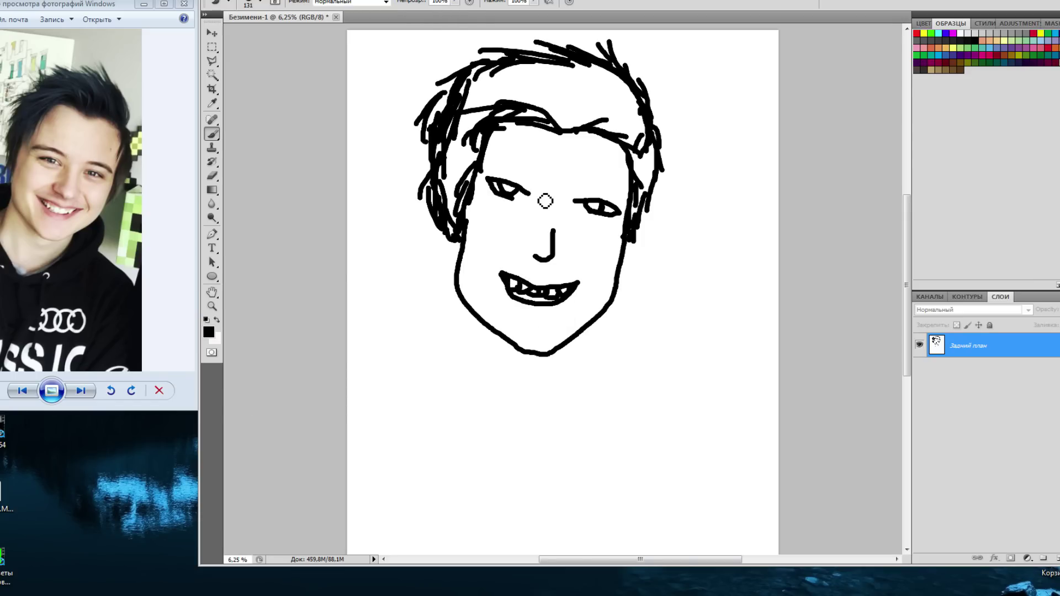
Draw a curved black eyebrow above each eye.
{"action": "left_click_drag", "start_coordinate": [532, 181], "coordinate": [486, 172]}
{"action": "mouse_move", "coordinate": [581, 189]}
{"action": "left_mouse_down"}
{"action": "mouse_move", "coordinate": [619, 196]}
{"action": "mouse_move", "coordinate": [583, 189]}
{"action": "left_mouse_up"}
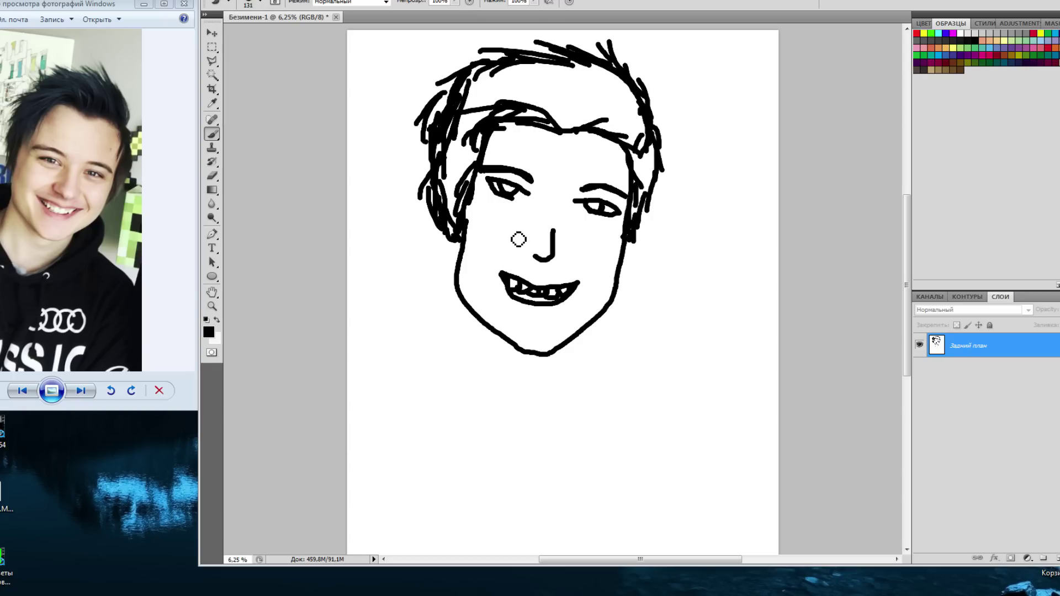
{"action": "mouse_move", "coordinate": [512, 248]}
{"action": "left_mouse_down"}
{"action": "mouse_move", "coordinate": [487, 276]}
{"action": "mouse_move", "coordinate": [490, 294]}
{"action": "left_mouse_up"}
{"action": "left_click_drag", "start_coordinate": [468, 266], "coordinate": [475, 296]}
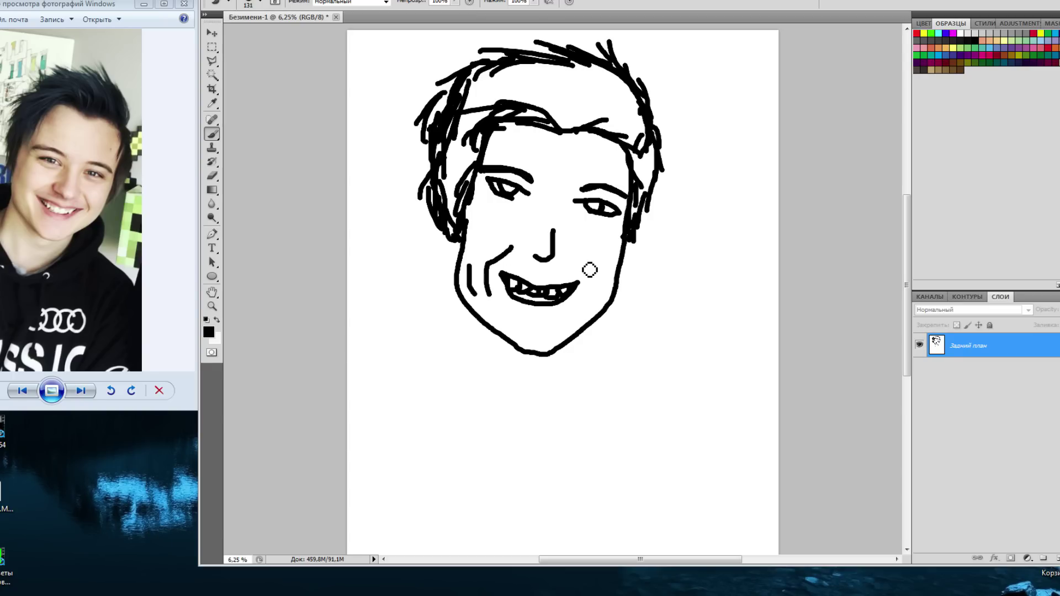
{"action": "left_click_drag", "start_coordinate": [563, 258], "coordinate": [590, 291]}
{"action": "key", "text": "ctrl+z"}
{"action": "left_click", "coordinate": [259, 1]}
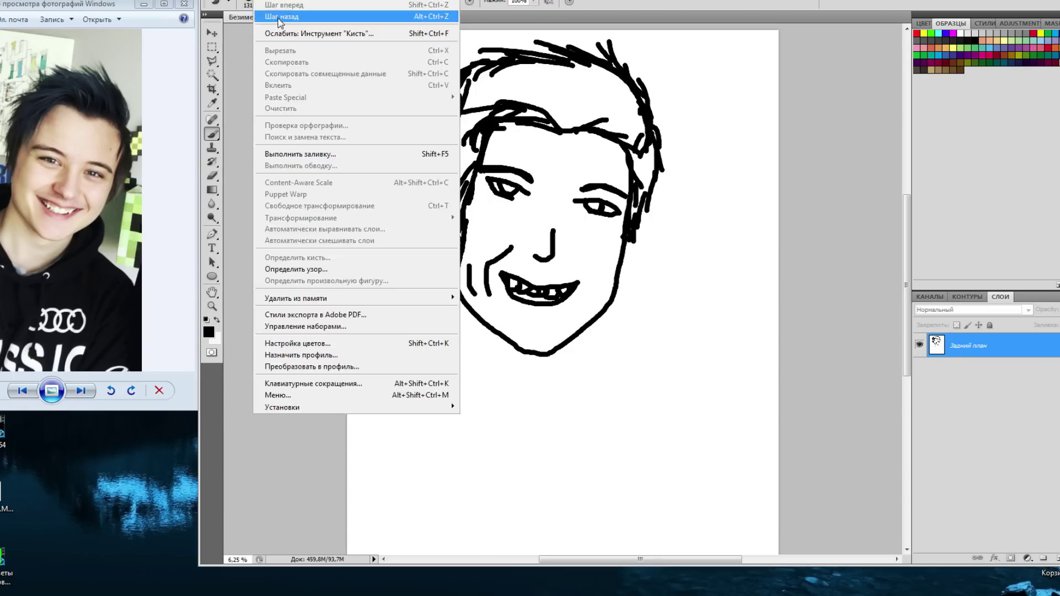
{"action": "left_click", "coordinate": [332, 17]}
{"action": "left_click", "coordinate": [259, 1]}
{"action": "left_click", "coordinate": [332, 16]}
Draw a slimmer left jawline inside the face and erase part of the old outline beside it.
{"action": "left_click_drag", "start_coordinate": [465, 246], "coordinate": [502, 334]}
{"action": "left_click", "coordinate": [212, 175]}
{"action": "left_click", "coordinate": [248, 175]}
{"action": "left_click_drag", "start_coordinate": [462, 297], "coordinate": [467, 305]}
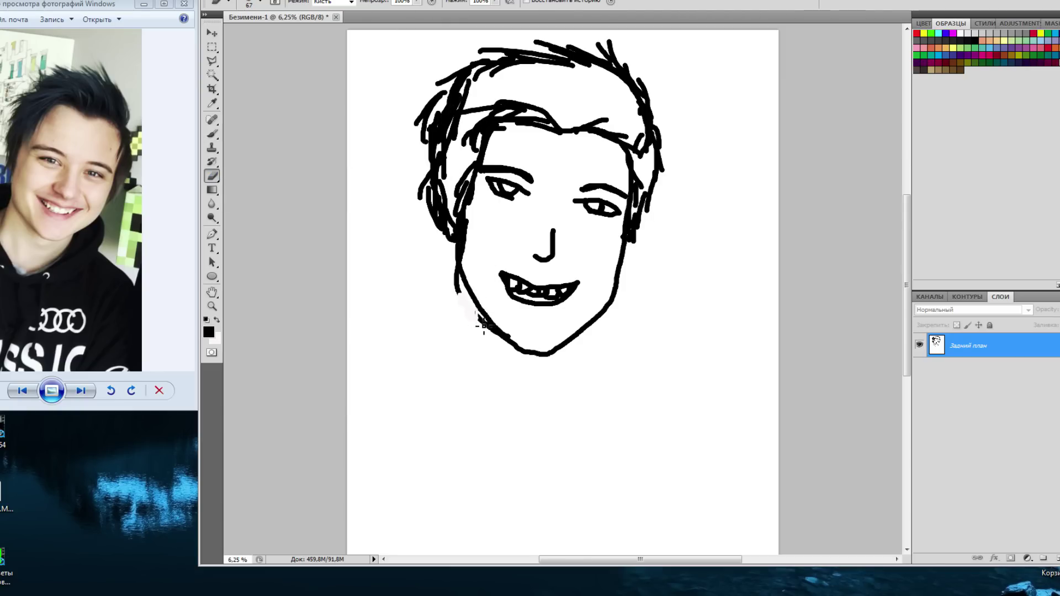
Paint over the leftovers of the old left jawline with a white brush.
{"action": "key", "text": "b"}
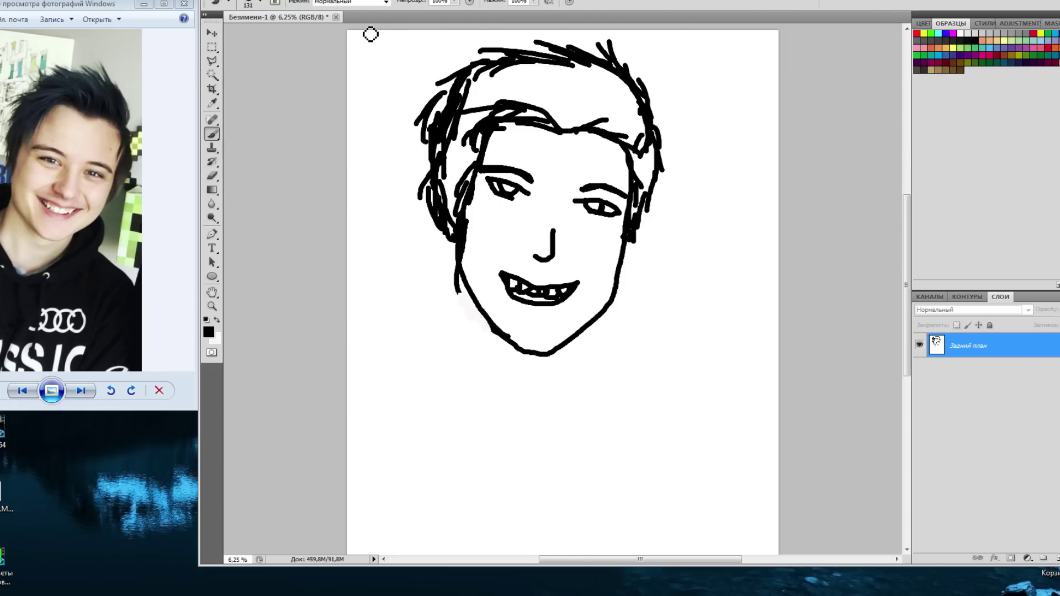
{"action": "left_click", "coordinate": [458, 296]}
{"action": "left_click", "coordinate": [209, 332]}
{"action": "left_click", "coordinate": [714, 199]}
{"action": "left_click", "coordinate": [978, 193]}
{"action": "left_click_drag", "start_coordinate": [462, 290], "coordinate": [484, 332]}
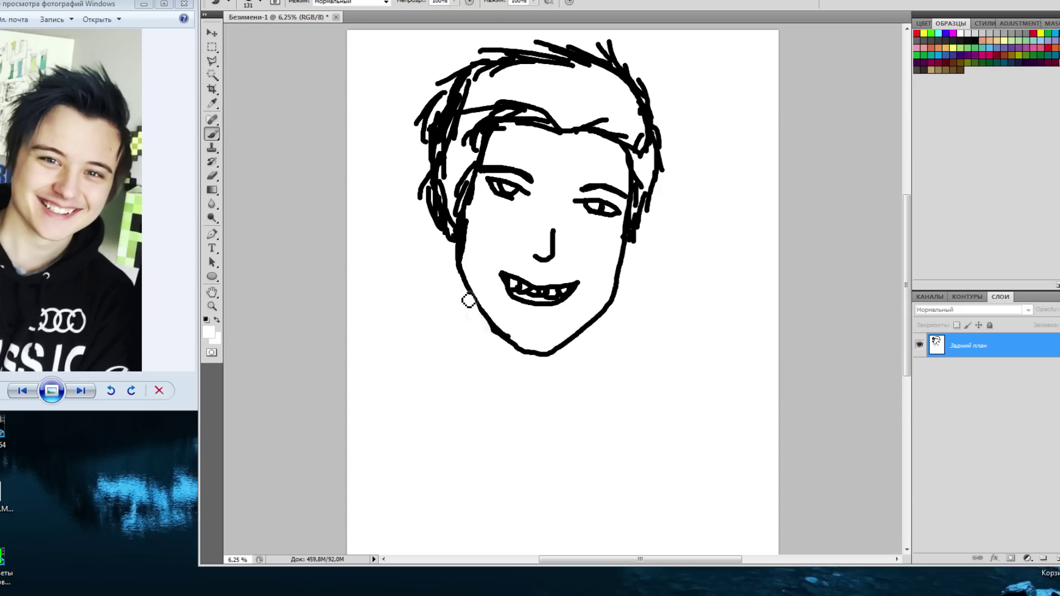
Draw the neck, the V-shaped collar and both shoulder outlines of the hoodie in black.
{"action": "key", "text": "d"}
{"action": "left_click_drag", "start_coordinate": [472, 291], "coordinate": [453, 346]}
{"action": "left_click_drag", "start_coordinate": [569, 345], "coordinate": [565, 377]}
{"action": "mouse_move", "coordinate": [607, 312]}
{"action": "left_mouse_down"}
{"action": "mouse_move", "coordinate": [623, 367]}
{"action": "mouse_move", "coordinate": [779, 502]}
{"action": "left_mouse_up"}
{"action": "left_click_drag", "start_coordinate": [469, 302], "coordinate": [348, 381]}
{"action": "mouse_move", "coordinate": [467, 330]}
{"action": "left_mouse_down"}
{"action": "mouse_move", "coordinate": [456, 339]}
{"action": "mouse_move", "coordinate": [569, 380]}
{"action": "left_mouse_up"}
{"action": "mouse_move", "coordinate": [416, 508]}
{"action": "left_mouse_down"}
{"action": "mouse_move", "coordinate": [617, 510]}
{"action": "mouse_move", "coordinate": [688, 553]}
{"action": "left_mouse_up"}
{"action": "key", "text": "ctrl+alt+z"}
{"action": "key", "text": "ctrl+alt+z"}
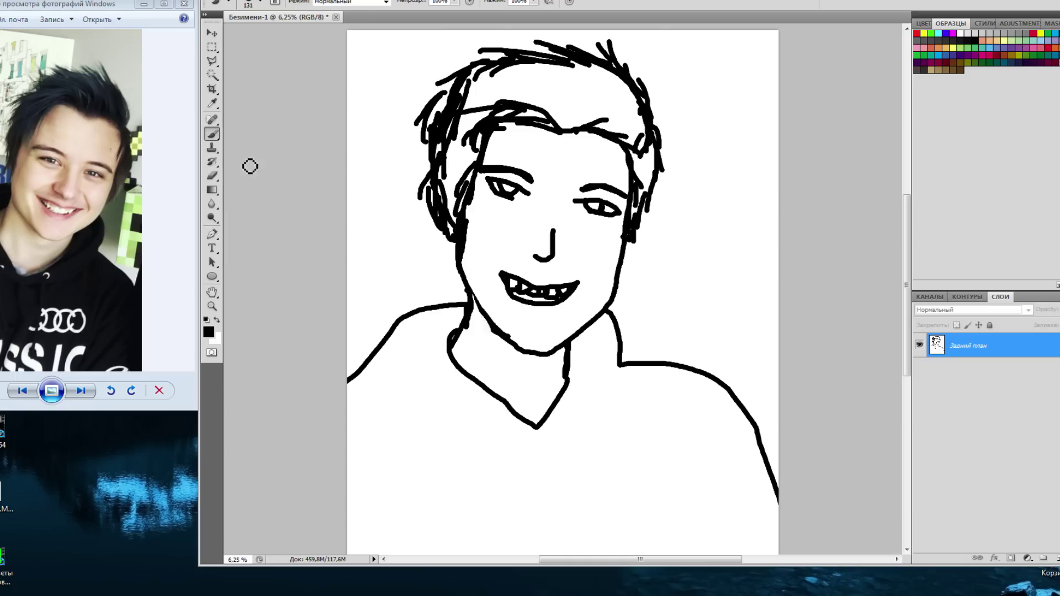
{"action": "left_click", "coordinate": [211, 204]}
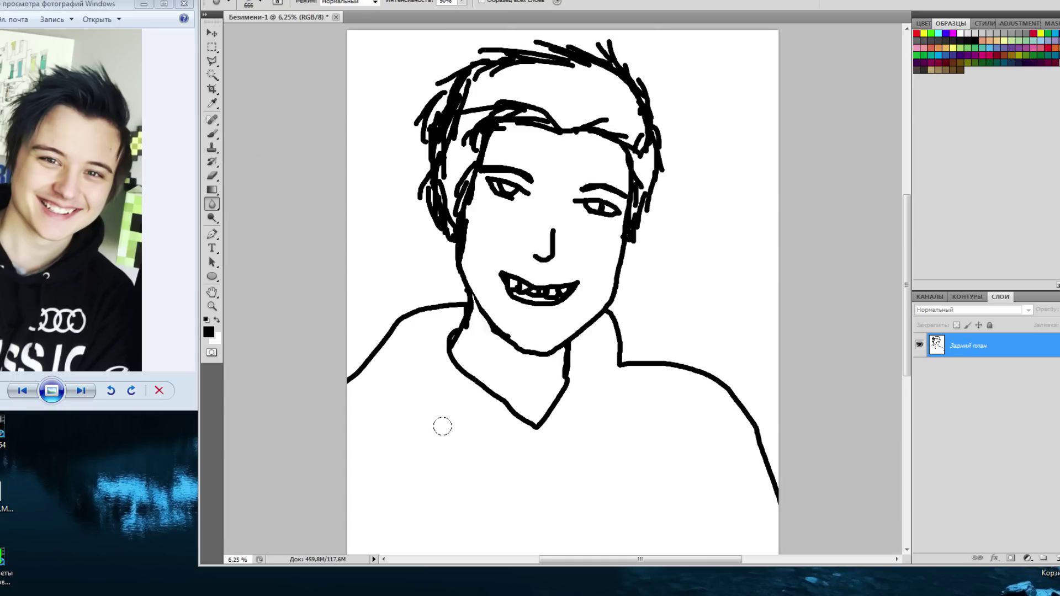
{"action": "right_click", "coordinate": [213, 205]}
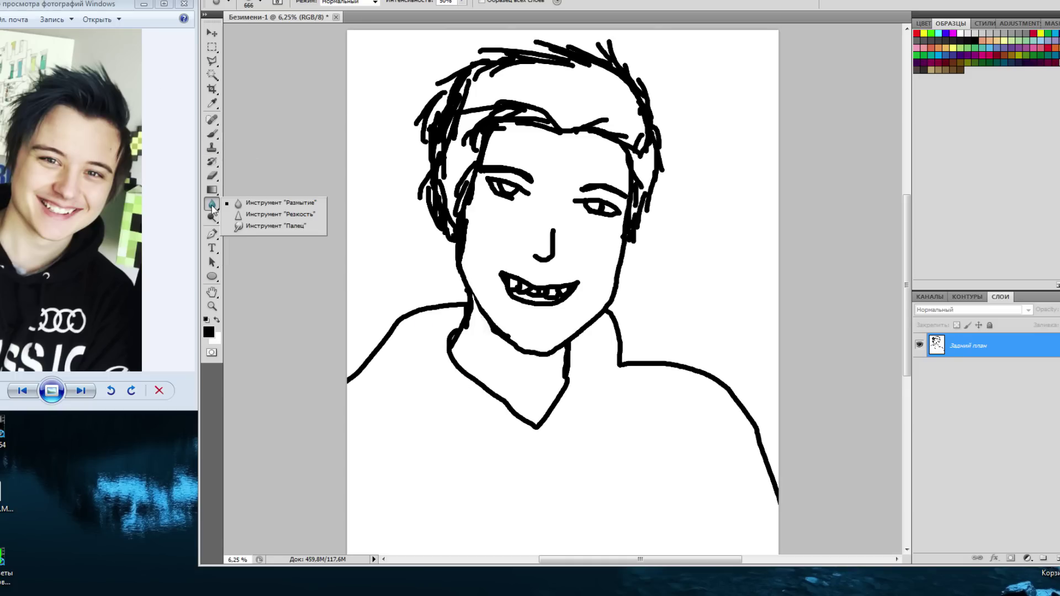
{"action": "left_click", "coordinate": [270, 226]}
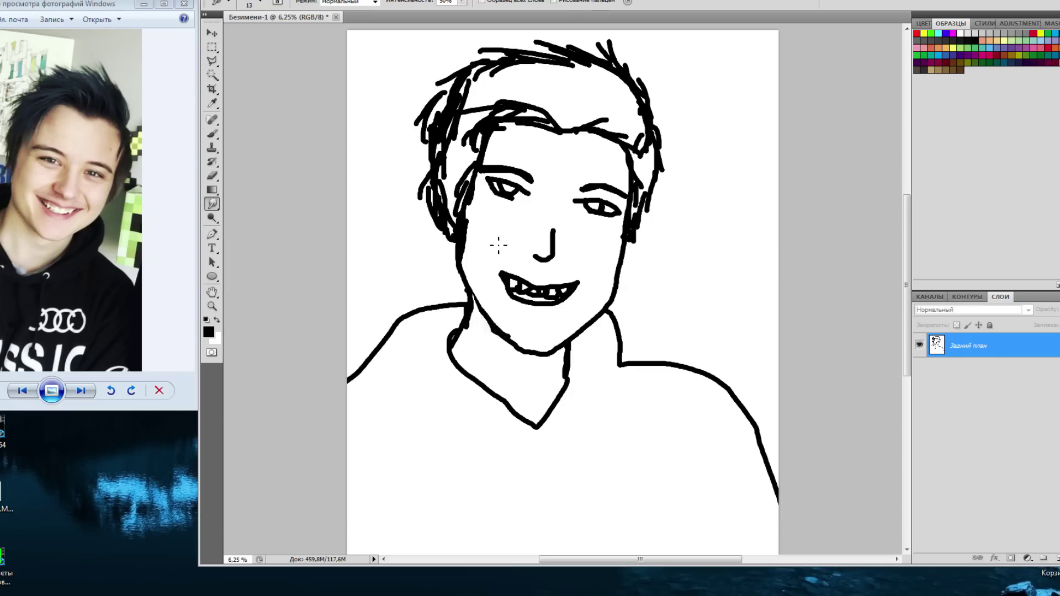
{"action": "right_click", "coordinate": [212, 148]}
Fill the hoodie area below the collar with black using the Paint Bucket.
{"action": "right_click", "coordinate": [212, 189]}
{"action": "left_click", "coordinate": [238, 201]}
{"action": "left_click", "coordinate": [418, 394]}
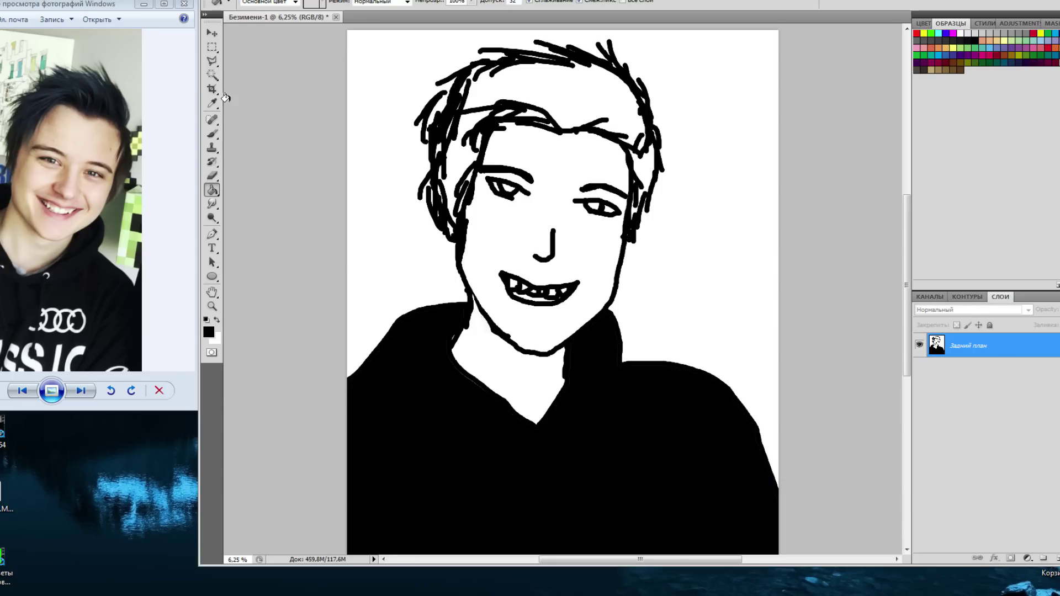
Paint two white drawstrings hanging down the hoodie from the collar with the Brush.
{"action": "left_click", "coordinate": [212, 134]}
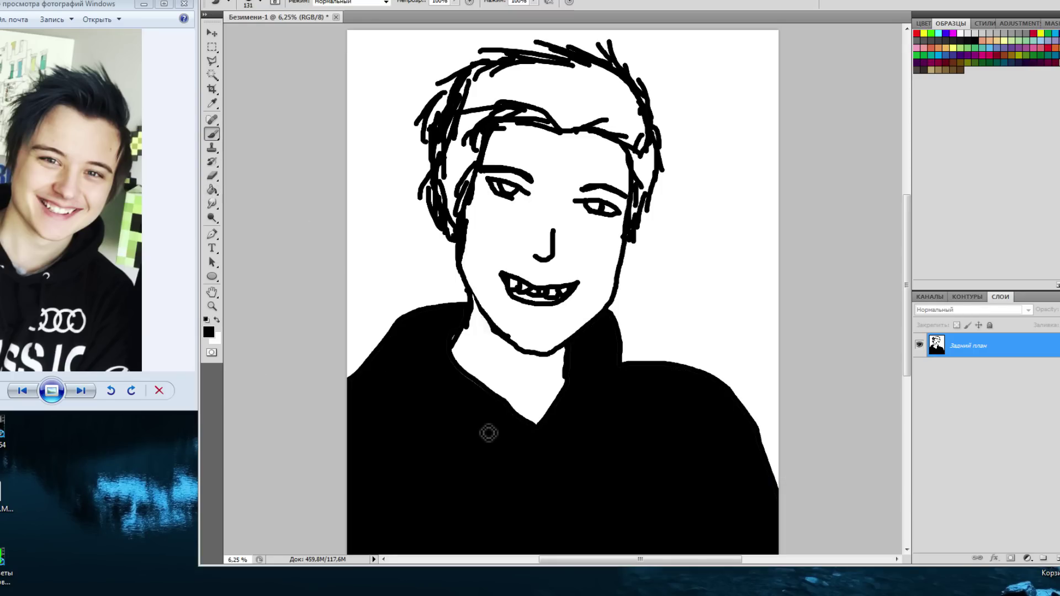
{"action": "left_click", "coordinate": [208, 332]}
{"action": "left_click", "coordinate": [717, 201]}
{"action": "left_click", "coordinate": [999, 190]}
{"action": "mouse_move", "coordinate": [490, 427]}
{"action": "left_mouse_down"}
{"action": "mouse_move", "coordinate": [556, 437]}
{"action": "mouse_move", "coordinate": [512, 535]}
{"action": "left_mouse_up"}
{"action": "left_click_drag", "start_coordinate": [554, 433], "coordinate": [577, 543]}
Enlarge the brush to 813 px and paint a broad grey-green base over the hair.
{"action": "left_click", "coordinate": [260, 3]}
{"action": "left_click_drag", "start_coordinate": [286, 34], "coordinate": [320, 34]}
{"action": "mouse_move", "coordinate": [519, 89]}
{"action": "left_mouse_down"}
{"action": "mouse_move", "coordinate": [491, 83]}
{"action": "mouse_move", "coordinate": [451, 158]}
{"action": "mouse_move", "coordinate": [509, 105]}
{"action": "mouse_move", "coordinate": [514, 69]}
{"action": "mouse_move", "coordinate": [619, 99]}
{"action": "mouse_move", "coordinate": [644, 185]}
{"action": "mouse_move", "coordinate": [592, 113]}
{"action": "mouse_move", "coordinate": [527, 103]}
{"action": "mouse_move", "coordinate": [445, 180]}
{"action": "mouse_move", "coordinate": [454, 157]}
{"action": "left_mouse_up"}
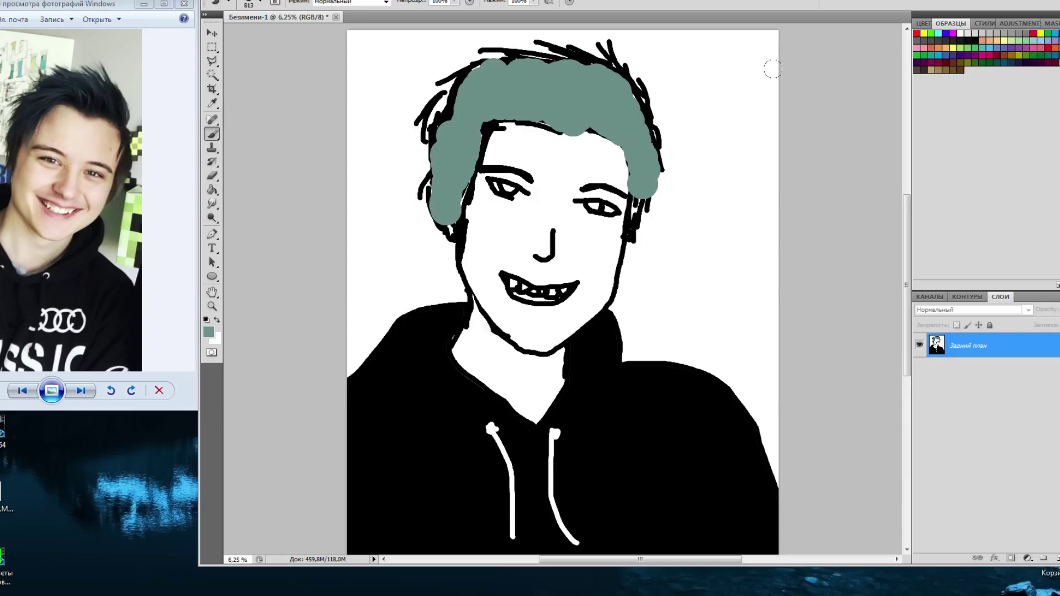
Set the brush to 160 px and black, and cover the grey-green hair with short dense strands.
{"action": "left_click", "coordinate": [260, 3]}
{"action": "left_click_drag", "start_coordinate": [312, 33], "coordinate": [291, 40]}
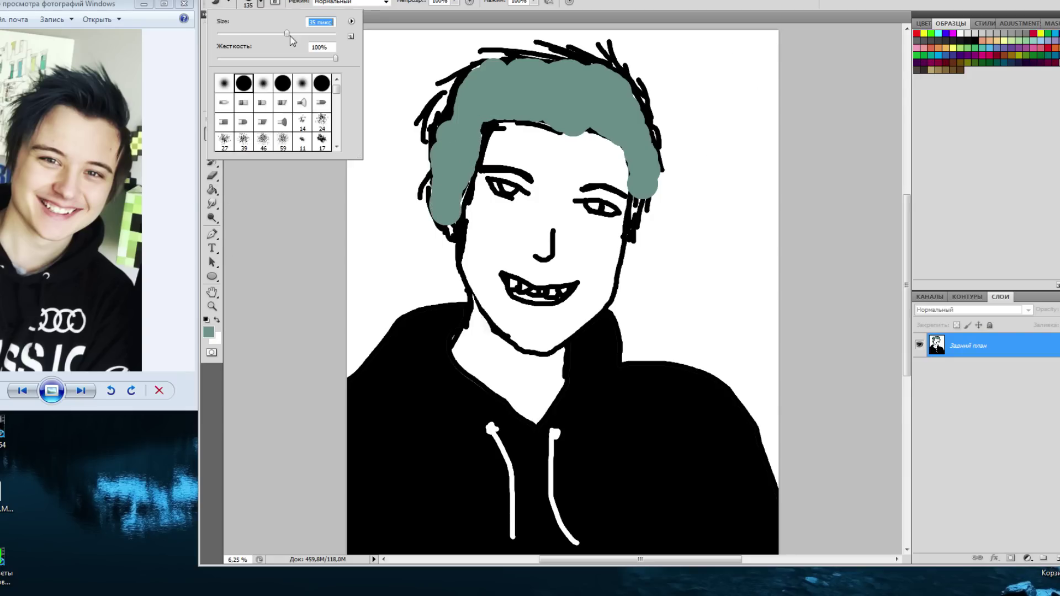
{"action": "left_click", "coordinate": [291, 34]}
{"action": "left_click", "coordinate": [208, 332]}
{"action": "left_click", "coordinate": [713, 352]}
{"action": "left_click", "coordinate": [998, 193]}
{"action": "left_click_drag", "start_coordinate": [627, 142], "coordinate": [649, 193]}
{"action": "mouse_move", "coordinate": [594, 124]}
{"action": "left_mouse_down"}
{"action": "mouse_move", "coordinate": [654, 185]}
{"action": "mouse_move", "coordinate": [514, 113]}
{"action": "mouse_move", "coordinate": [575, 111]}
{"action": "mouse_move", "coordinate": [630, 129]}
{"action": "mouse_move", "coordinate": [641, 111]}
{"action": "mouse_move", "coordinate": [567, 100]}
{"action": "mouse_move", "coordinate": [527, 69]}
{"action": "mouse_move", "coordinate": [599, 77]}
{"action": "left_mouse_up"}
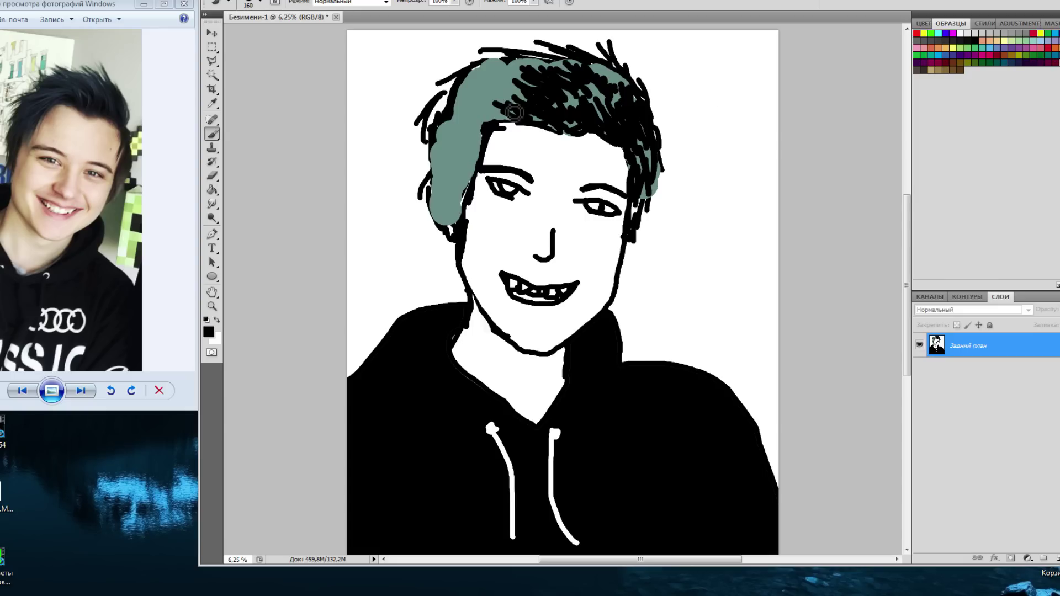
{"action": "mouse_move", "coordinate": [524, 63]}
{"action": "left_mouse_down"}
{"action": "mouse_move", "coordinate": [592, 87]}
{"action": "mouse_move", "coordinate": [544, 60]}
{"action": "mouse_move", "coordinate": [467, 97]}
{"action": "mouse_move", "coordinate": [445, 122]}
{"action": "mouse_move", "coordinate": [447, 188]}
{"action": "mouse_move", "coordinate": [497, 113]}
{"action": "mouse_move", "coordinate": [467, 232]}
{"action": "left_mouse_up"}
Choose a pale cream colour and fill the face and neck with it using the Paint Bucket.
{"action": "left_click", "coordinate": [209, 332]}
{"action": "left_click_drag", "start_coordinate": [883, 307], "coordinate": [885, 334]}
{"action": "mouse_move", "coordinate": [743, 202]}
{"action": "left_mouse_down"}
{"action": "mouse_move", "coordinate": [753, 205]}
{"action": "mouse_move", "coordinate": [737, 206]}
{"action": "left_mouse_up"}
{"action": "left_click", "coordinate": [1004, 193]}
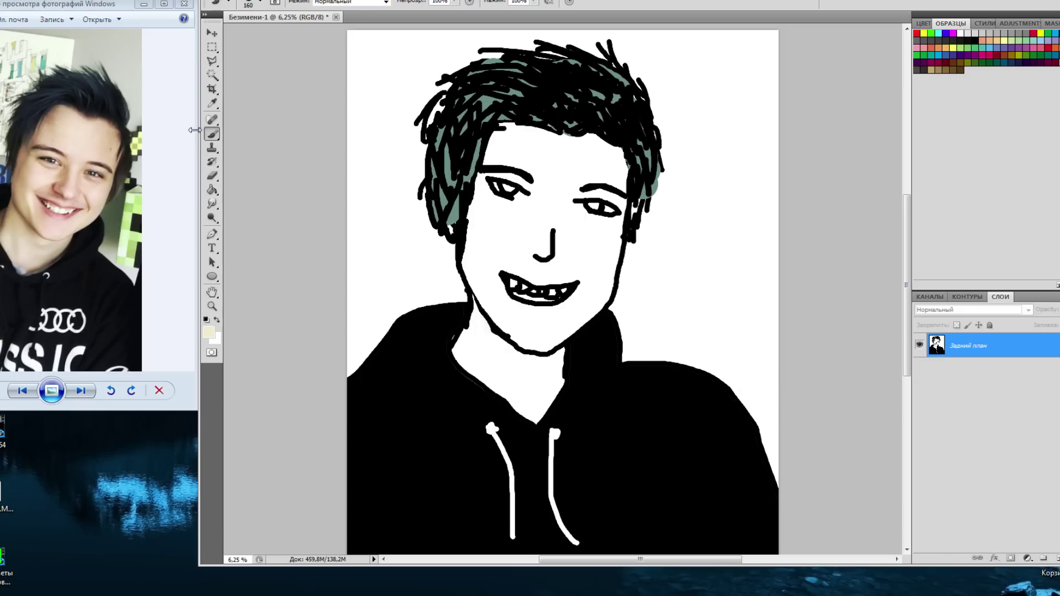
{"action": "left_click", "coordinate": [212, 190]}
{"action": "left_click", "coordinate": [513, 233]}
{"action": "left_click", "coordinate": [496, 365]}
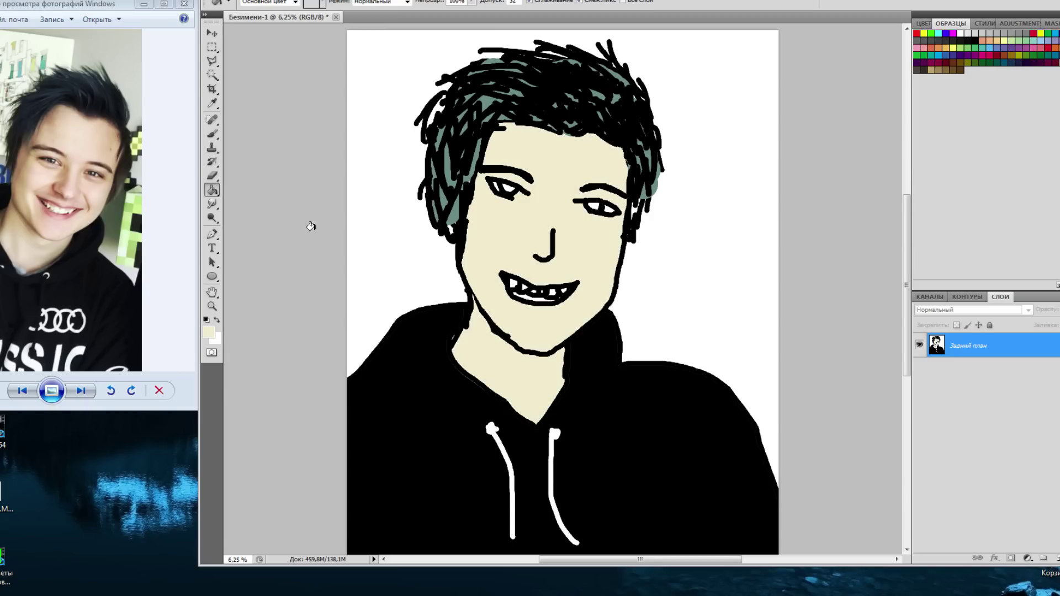
Choose a light blue colour and paint the irises of both eyes with the Brush.
{"action": "left_click", "coordinate": [212, 133]}
{"action": "left_click", "coordinate": [209, 331]}
{"action": "left_click_drag", "start_coordinate": [884, 328], "coordinate": [884, 256]}
{"action": "left_click", "coordinate": [884, 271]}
{"action": "left_click", "coordinate": [790, 203]}
{"action": "left_click", "coordinate": [997, 190]}
{"action": "left_click", "coordinate": [510, 188]}
{"action": "left_click", "coordinate": [595, 208]}
{"action": "left_click_drag", "start_coordinate": [596, 214], "coordinate": [600, 205]}
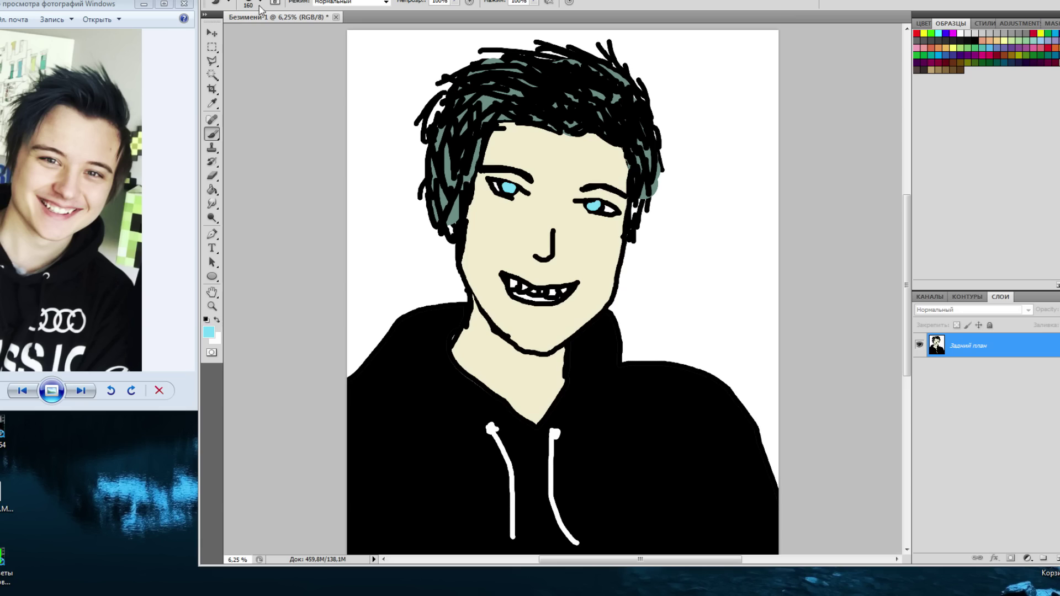
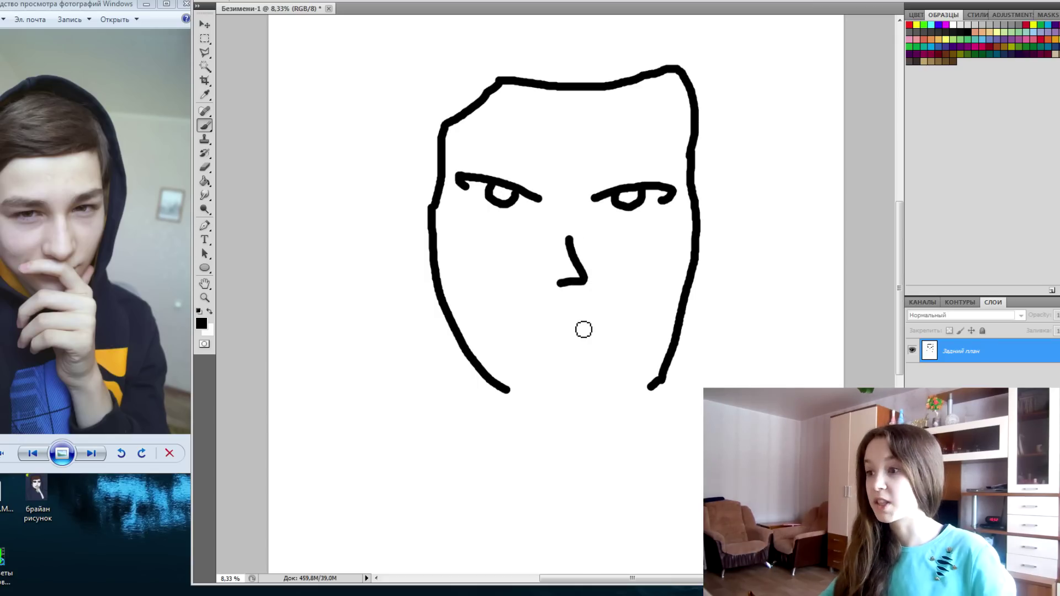
Undo the nose on the new face drawing and redraw it as a curved stroke bending left.
{"action": "key", "text": "ctrl+z"}
{"action": "mouse_move", "coordinate": [568, 241]}
{"action": "left_mouse_down"}
{"action": "mouse_move", "coordinate": [549, 277]}
{"action": "mouse_move", "coordinate": [563, 296]}
{"action": "left_mouse_up"}
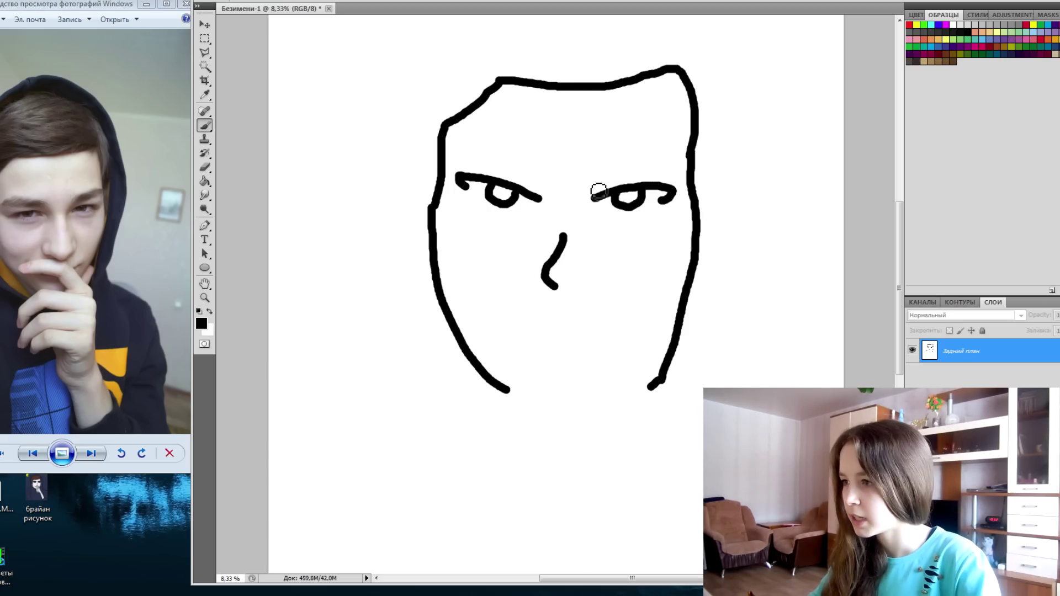
Draw thick, solid black eyebrows above both eyes, running out to the sides of the face.
{"action": "left_click_drag", "start_coordinate": [588, 178], "coordinate": [689, 162]}
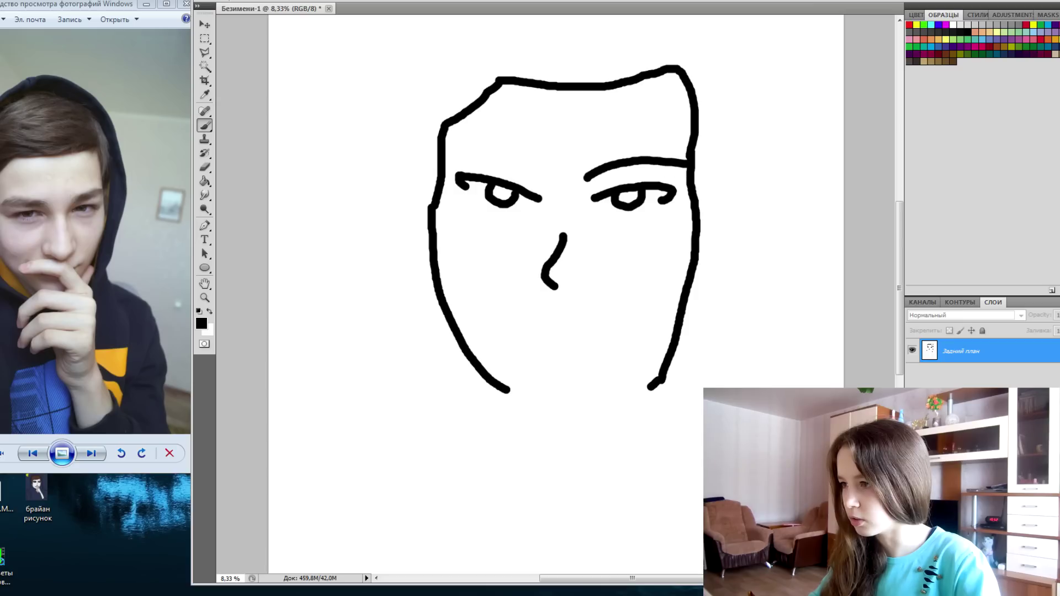
{"action": "mouse_move", "coordinate": [589, 180]}
{"action": "left_mouse_down"}
{"action": "mouse_move", "coordinate": [587, 160]}
{"action": "mouse_move", "coordinate": [694, 166]}
{"action": "mouse_move", "coordinate": [588, 172]}
{"action": "mouse_move", "coordinate": [612, 169]}
{"action": "left_mouse_up"}
{"action": "mouse_move", "coordinate": [551, 183]}
{"action": "left_mouse_down"}
{"action": "mouse_move", "coordinate": [449, 165]}
{"action": "mouse_move", "coordinate": [534, 159]}
{"action": "mouse_move", "coordinate": [551, 169]}
{"action": "mouse_move", "coordinate": [550, 186]}
{"action": "mouse_move", "coordinate": [546, 171]}
{"action": "mouse_move", "coordinate": [518, 168]}
{"action": "mouse_move", "coordinate": [547, 180]}
{"action": "mouse_move", "coordinate": [504, 163]}
{"action": "left_mouse_up"}
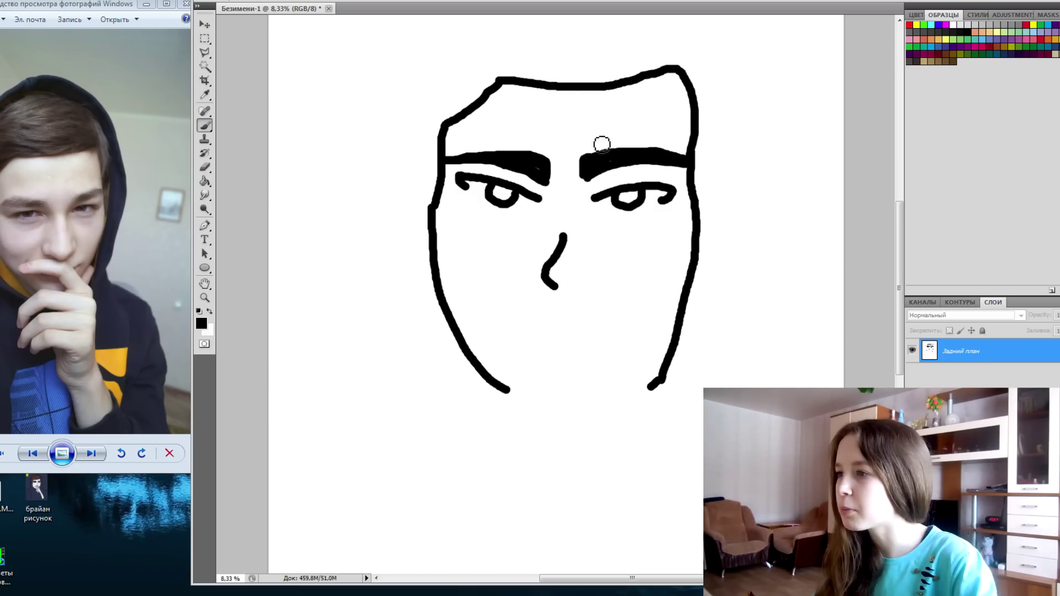
Brush the hair outline in black from the right temple up and over the top of the head.
{"action": "scroll", "coordinate": [608, 138], "scroll_direction": "down", "scroll_amount": 1}
{"action": "scroll", "coordinate": [625, 119], "scroll_direction": "up", "scroll_amount": 2}
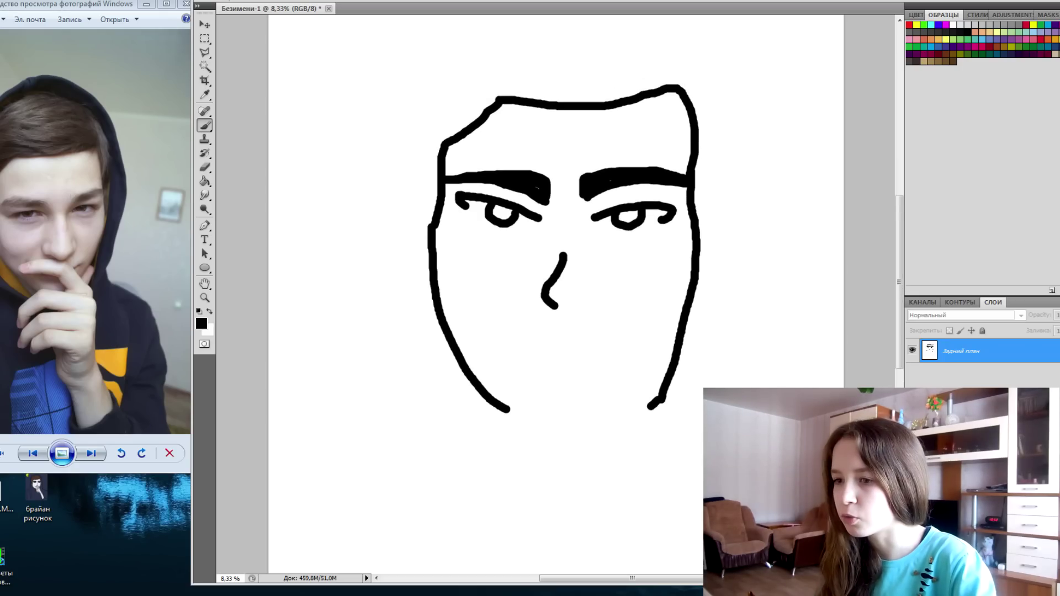
{"action": "left_click", "coordinate": [204, 299]}
{"action": "right_click", "coordinate": [316, 268]}
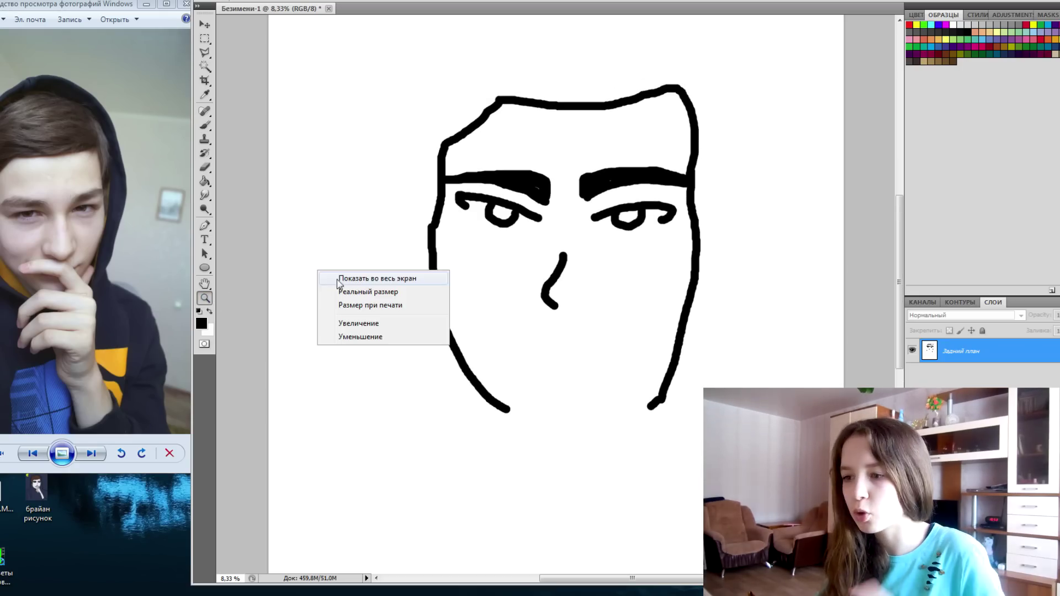
{"action": "left_click", "coordinate": [369, 339]}
{"action": "left_click", "coordinate": [246, 273], "text": "alt"}
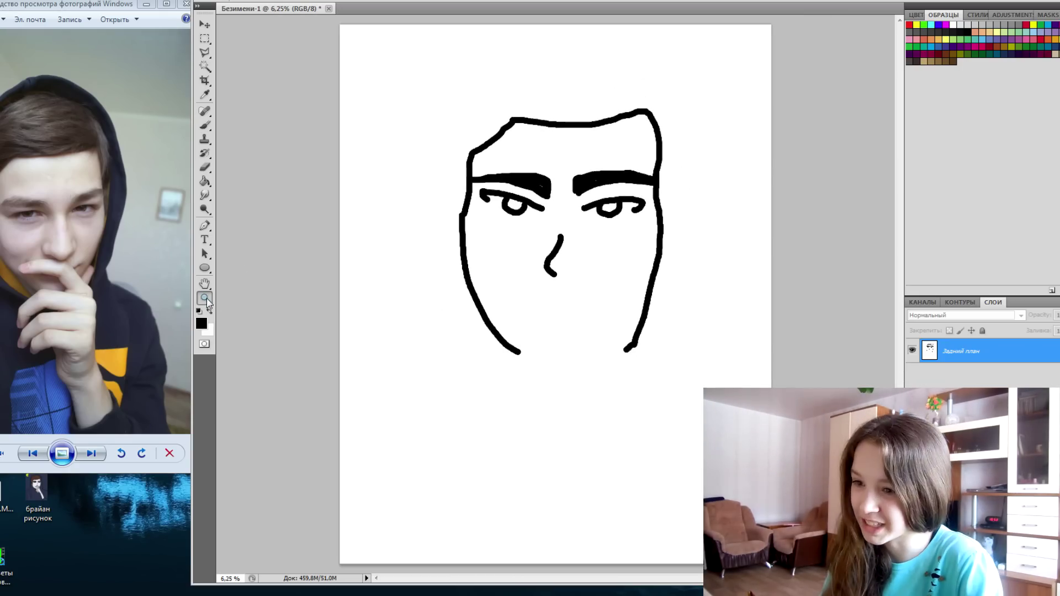
{"action": "left_click", "coordinate": [203, 126]}
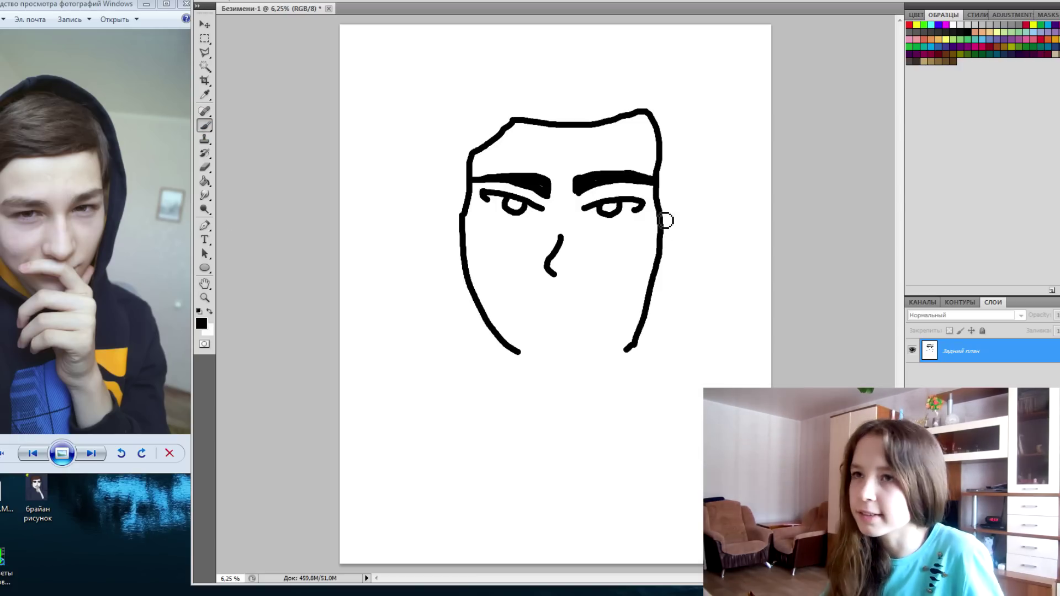
{"action": "mouse_move", "coordinate": [663, 210]}
{"action": "left_mouse_down"}
{"action": "mouse_move", "coordinate": [681, 130]}
{"action": "mouse_move", "coordinate": [669, 87]}
{"action": "mouse_move", "coordinate": [659, 95]}
{"action": "left_mouse_up"}
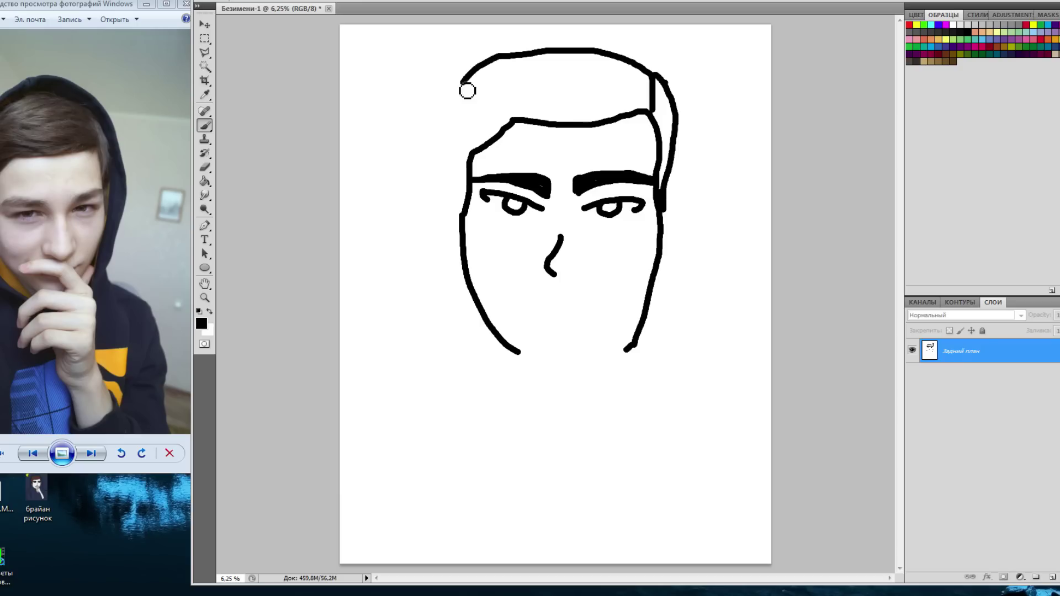
Continue the hair outline down the left side of the head to beside the eye, undoing and redrawing stray strokes.
{"action": "left_click_drag", "start_coordinate": [466, 87], "coordinate": [466, 256]}
{"action": "key", "text": "ctrl+z"}
{"action": "left_click_drag", "start_coordinate": [451, 189], "coordinate": [469, 270]}
{"action": "key", "text": "ctrl+z"}
{"action": "left_click_drag", "start_coordinate": [446, 194], "coordinate": [471, 263]}
{"action": "key", "text": "ctrl+z"}
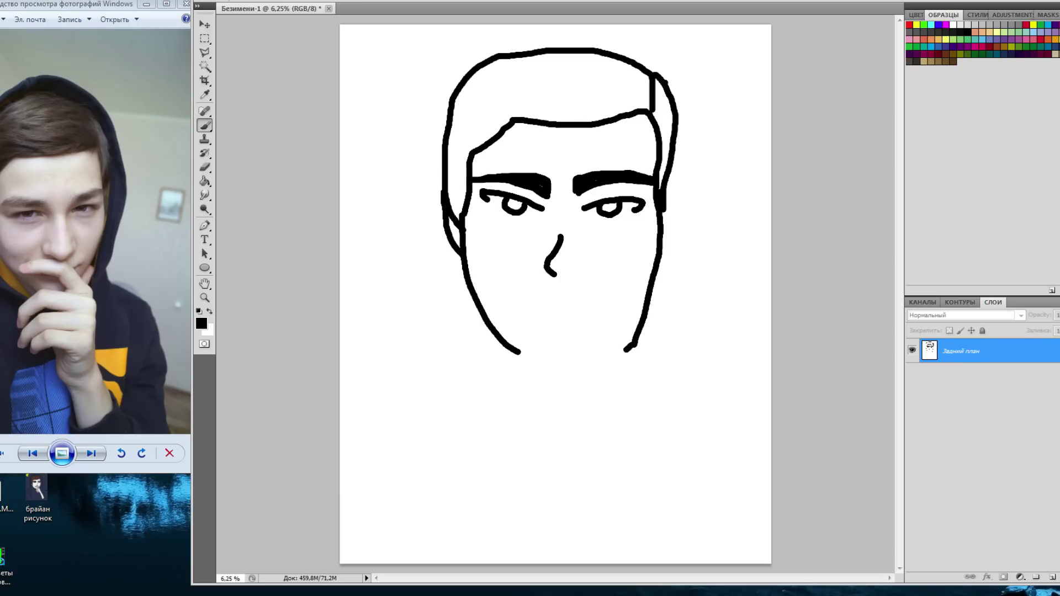
Outline the hood around the head and the left shoulder, and add two long sleeve folds.
{"action": "mouse_move", "coordinate": [659, 348]}
{"action": "left_mouse_down"}
{"action": "mouse_move", "coordinate": [672, 288]}
{"action": "mouse_move", "coordinate": [660, 36]}
{"action": "mouse_move", "coordinate": [429, 123]}
{"action": "mouse_move", "coordinate": [462, 344]}
{"action": "mouse_move", "coordinate": [350, 407]}
{"action": "mouse_move", "coordinate": [340, 439]}
{"action": "left_mouse_up"}
{"action": "left_click_drag", "start_coordinate": [406, 379], "coordinate": [423, 464]}
{"action": "left_click_drag", "start_coordinate": [367, 408], "coordinate": [380, 514]}
{"action": "left_click_drag", "start_coordinate": [461, 456], "coordinate": [475, 559]}
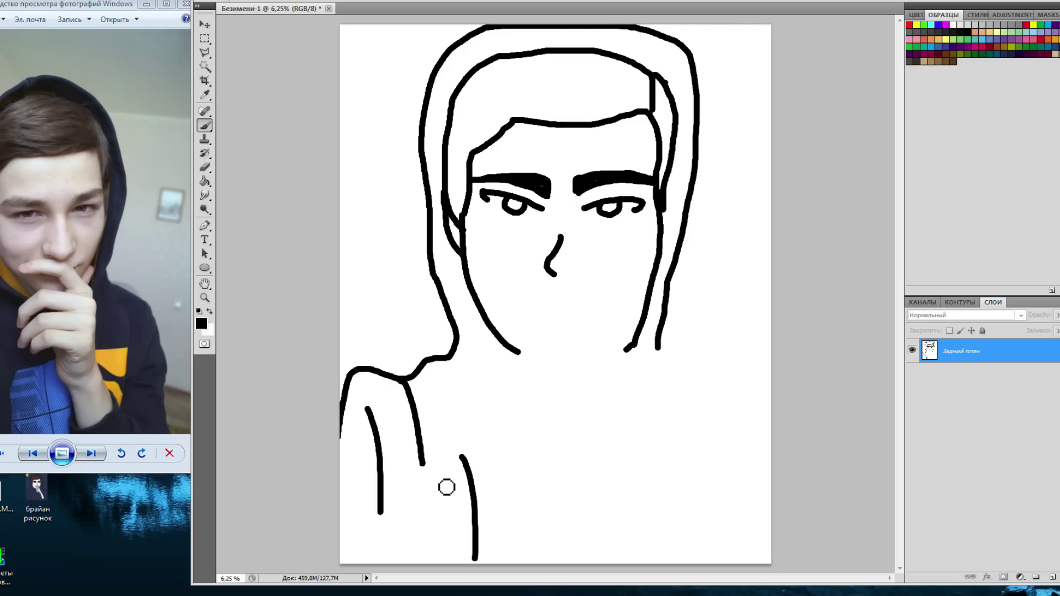
{"action": "key", "text": "ctrl+z"}
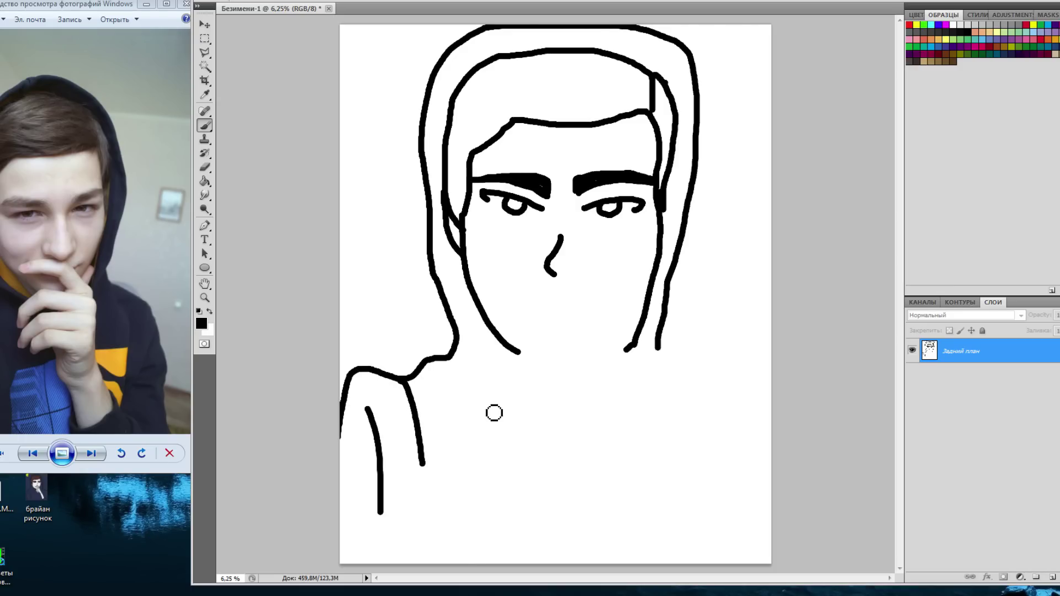
Undo the trial fold and first right shoulder stroke, and redraw the right shoulder from the hood to the canvas edge.
{"action": "left_click_drag", "start_coordinate": [418, 563], "coordinate": [439, 564]}
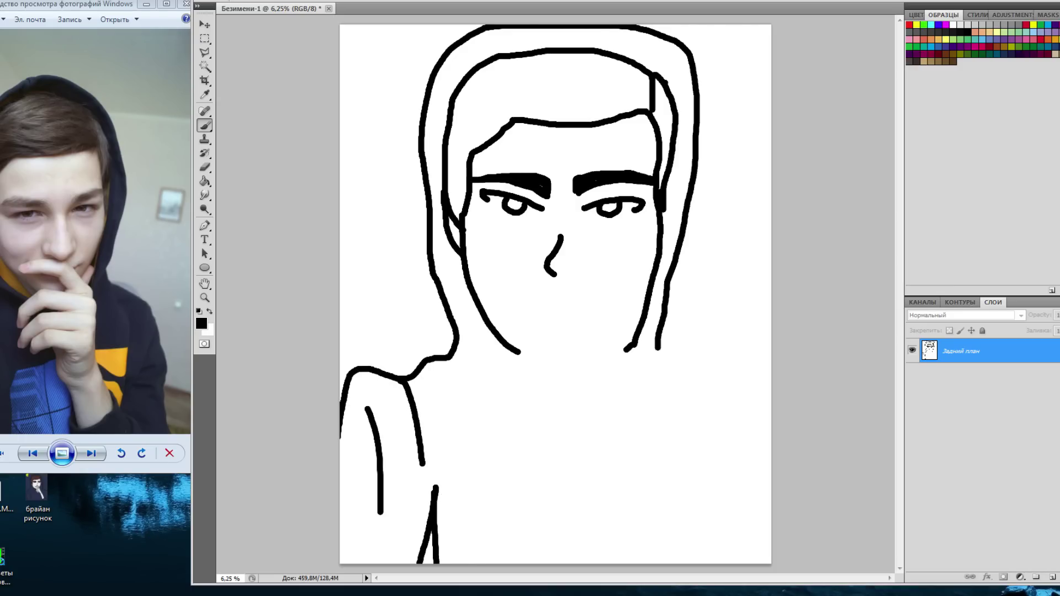
{"action": "mouse_move", "coordinate": [659, 348]}
{"action": "left_mouse_down"}
{"action": "mouse_move", "coordinate": [697, 374]}
{"action": "mouse_move", "coordinate": [771, 386]}
{"action": "left_mouse_up"}
{"action": "key", "text": "ctrl+z"}
{"action": "left_click", "coordinate": [266, 1]}
{"action": "left_click", "coordinate": [290, 12]}
{"action": "key", "text": "ctrl+alt+z"}
{"action": "mouse_move", "coordinate": [659, 349]}
{"action": "left_mouse_down"}
{"action": "mouse_move", "coordinate": [706, 381]}
{"action": "mouse_move", "coordinate": [776, 463]}
{"action": "left_mouse_up"}
{"action": "mouse_move", "coordinate": [754, 563]}
{"action": "left_mouse_down"}
{"action": "mouse_move", "coordinate": [744, 509]}
{"action": "mouse_move", "coordinate": [657, 563]}
{"action": "left_mouse_up"}
{"action": "left_click_drag", "start_coordinate": [718, 486], "coordinate": [651, 398]}
{"action": "left_click_drag", "start_coordinate": [647, 514], "coordinate": [633, 412]}
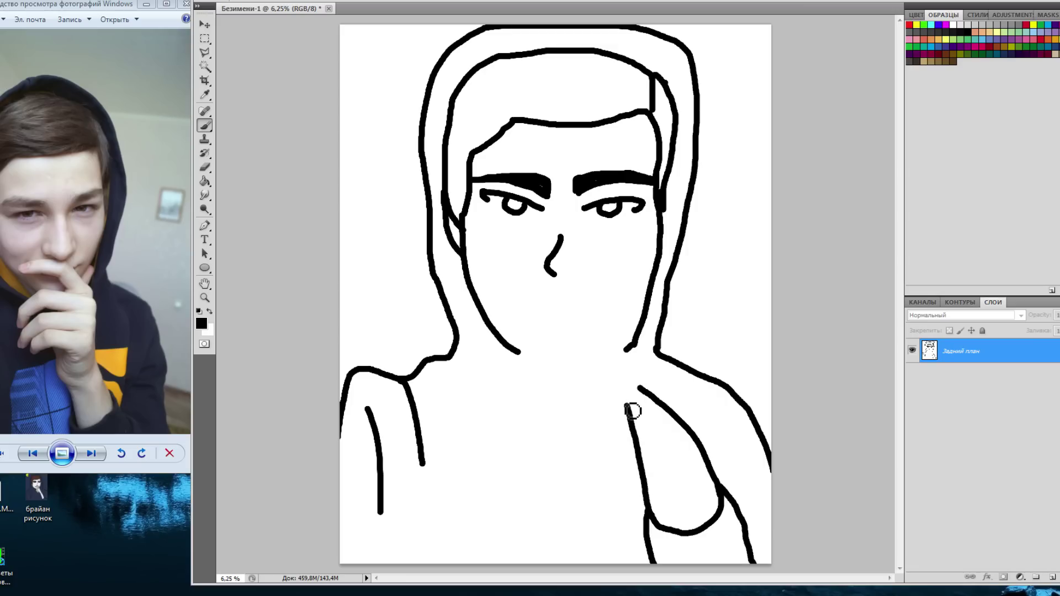
{"action": "key", "text": "ctrl+z"}
{"action": "key", "text": "ctrl+z"}
{"action": "left_click_drag", "start_coordinate": [718, 484], "coordinate": [669, 381]}
{"action": "left_click_drag", "start_coordinate": [647, 516], "coordinate": [618, 394]}
{"action": "key", "text": "ctrl+z"}
{"action": "key", "text": "ctrl+alt+z"}
{"action": "left_click", "coordinate": [262, 0]}
{"action": "key", "text": "ctrl+z"}
{"action": "left_click", "coordinate": [274, 8]}
{"action": "left_click", "coordinate": [274, 8]}
{"action": "left_click", "coordinate": [263, 0]}
{"action": "key", "text": "ctrl+alt+z"}
Draw the raised sleeve with a curved cuff at the lower edge, and undo the trial forearm and hand lines above it.
{"action": "mouse_move", "coordinate": [682, 564]}
{"action": "left_mouse_down"}
{"action": "mouse_move", "coordinate": [642, 525]}
{"action": "mouse_move", "coordinate": [584, 564]}
{"action": "left_mouse_up"}
{"action": "left_click_drag", "start_coordinate": [662, 497], "coordinate": [618, 365]}
{"action": "left_click_drag", "start_coordinate": [588, 500], "coordinate": [571, 373]}
{"action": "mouse_move", "coordinate": [619, 365]}
{"action": "left_mouse_down"}
{"action": "mouse_move", "coordinate": [619, 296]}
{"action": "mouse_move", "coordinate": [586, 316]}
{"action": "left_mouse_up"}
{"action": "left_click", "coordinate": [263, 0]}
{"action": "left_click", "coordinate": [274, 8]}
{"action": "left_click", "coordinate": [263, 0]}
{"action": "left_click", "coordinate": [274, 8]}
{"action": "left_click", "coordinate": [262, 0]}
{"action": "left_click", "coordinate": [275, 8]}
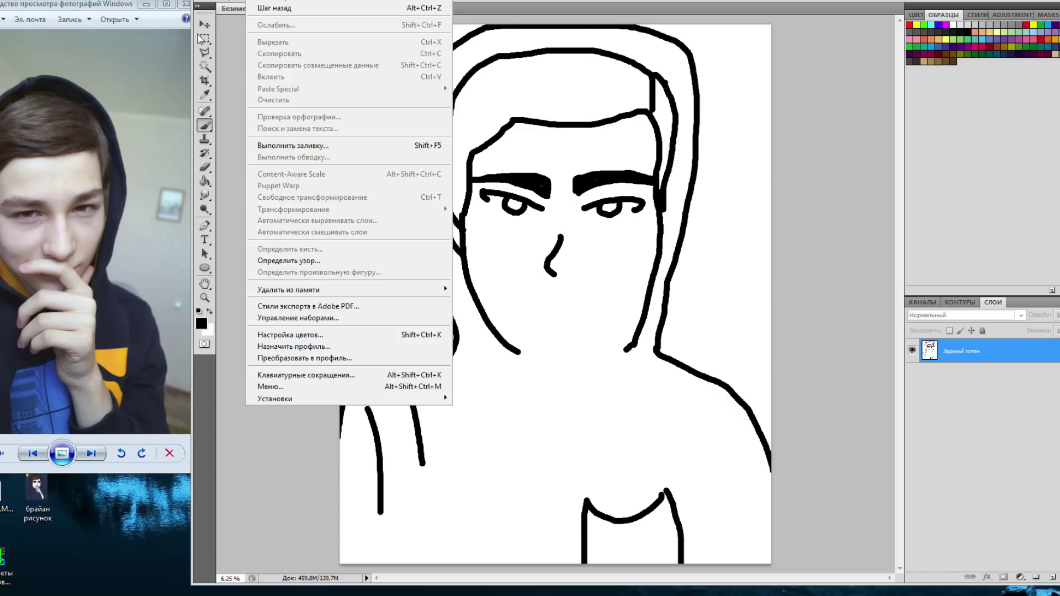
Redraw the forearm rising from the cuff and outline the back of the hand held in front of the chin.
{"action": "left_click_drag", "start_coordinate": [668, 496], "coordinate": [624, 400]}
{"action": "mouse_move", "coordinate": [586, 502]}
{"action": "left_mouse_down"}
{"action": "mouse_move", "coordinate": [570, 409]}
{"action": "mouse_move", "coordinate": [628, 349]}
{"action": "left_mouse_up"}
{"action": "key", "text": "ctrl+alt+z"}
{"action": "key", "text": "ctrl+alt+z"}
{"action": "key", "text": "ctrl+alt+z"}
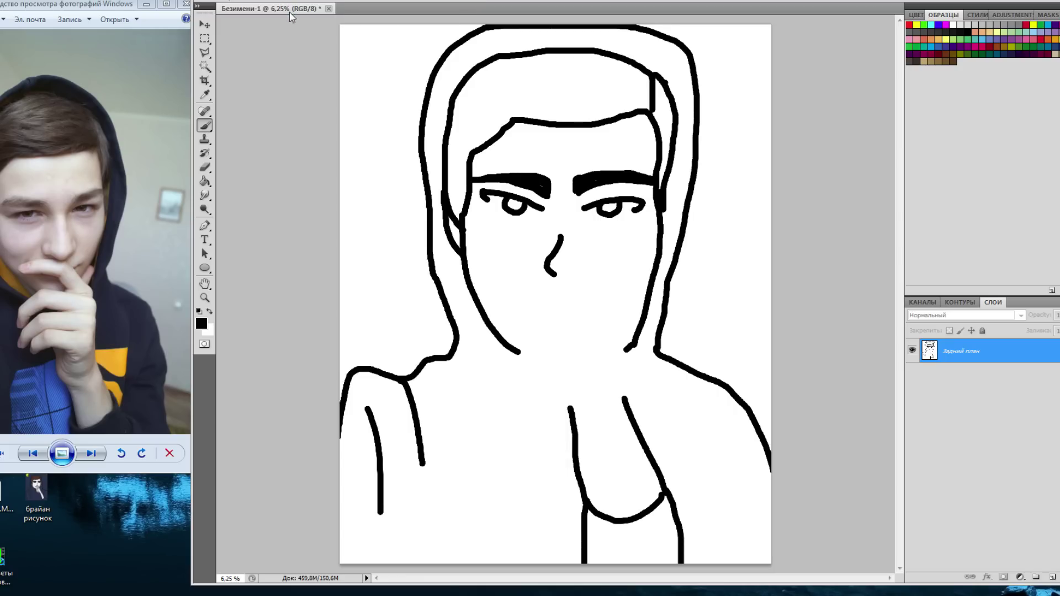
{"action": "left_click_drag", "start_coordinate": [674, 503], "coordinate": [630, 398]}
{"action": "left_click_drag", "start_coordinate": [585, 502], "coordinate": [574, 425]}
{"action": "mouse_move", "coordinate": [631, 402]}
{"action": "left_mouse_down"}
{"action": "mouse_move", "coordinate": [539, 320]}
{"action": "mouse_move", "coordinate": [597, 335]}
{"action": "mouse_move", "coordinate": [555, 338]}
{"action": "mouse_move", "coordinate": [551, 401]}
{"action": "mouse_move", "coordinate": [594, 363]}
{"action": "mouse_move", "coordinate": [579, 393]}
{"action": "mouse_move", "coordinate": [594, 381]}
{"action": "left_mouse_up"}
Set the brush colour to white and paint over the surplus part of the left wrist line.
{"action": "left_click", "coordinate": [202, 323]}
{"action": "left_click", "coordinate": [716, 197]}
{"action": "left_click", "coordinate": [997, 190]}
{"action": "mouse_move", "coordinate": [572, 424]}
{"action": "left_mouse_down"}
{"action": "mouse_move", "coordinate": [587, 454]}
{"action": "mouse_move", "coordinate": [581, 440]}
{"action": "left_mouse_up"}
Set the brush colour back to black and draw the curled fingers of the hand below the chin.
{"action": "left_click", "coordinate": [201, 327]}
{"action": "left_click", "coordinate": [717, 354]}
{"action": "left_click", "coordinate": [999, 193]}
{"action": "mouse_move", "coordinate": [586, 398]}
{"action": "left_mouse_down"}
{"action": "mouse_move", "coordinate": [596, 421]}
{"action": "mouse_move", "coordinate": [594, 381]}
{"action": "left_mouse_up"}
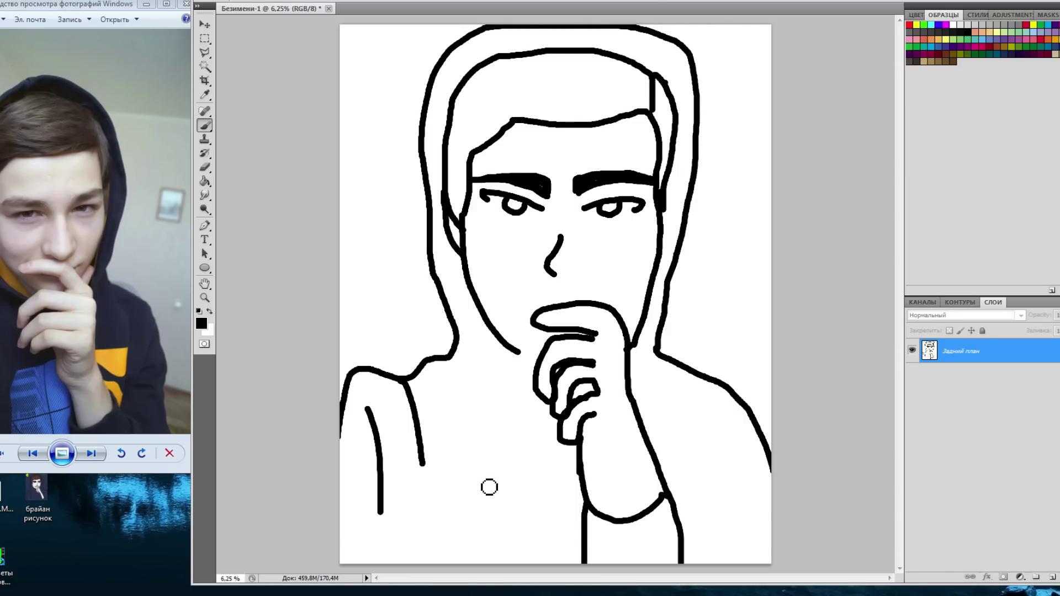
Draw a small thumb-like loop beside the hand and extend the left jawline to the fingers.
{"action": "left_click_drag", "start_coordinate": [631, 380], "coordinate": [640, 346]}
{"action": "left_click_drag", "start_coordinate": [510, 353], "coordinate": [535, 365]}
Draw a smiling mouth line running to the raised finger, with short creases at both corners.
{"action": "left_click_drag", "start_coordinate": [511, 303], "coordinate": [533, 322]}
{"action": "left_click_drag", "start_coordinate": [620, 311], "coordinate": [622, 294]}
{"action": "key", "text": "ctrl+z"}
{"action": "left_click_drag", "start_coordinate": [520, 287], "coordinate": [492, 302]}
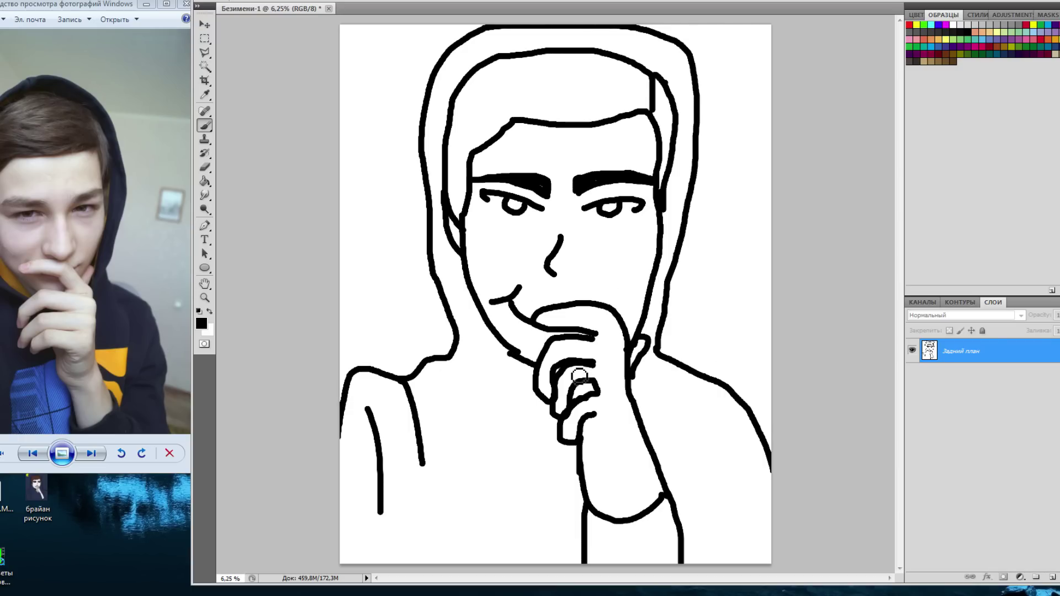
{"action": "left_click_drag", "start_coordinate": [605, 293], "coordinate": [633, 313]}
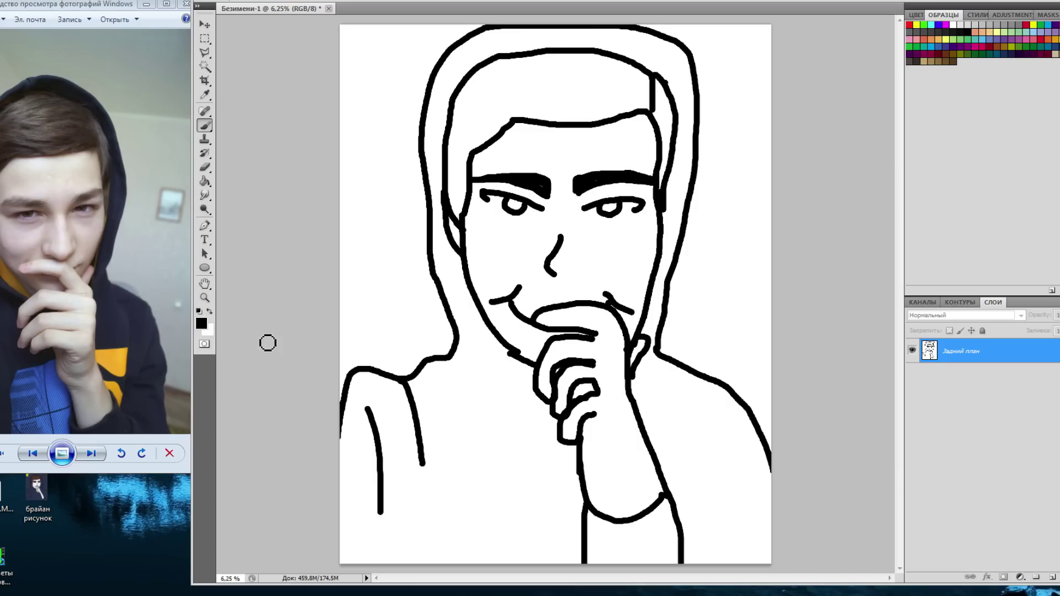
Choose a very pale grey and fill the face and hand with it using the Paint Bucket.
{"action": "left_click", "coordinate": [202, 326]}
{"action": "left_click", "coordinate": [884, 334]}
{"action": "left_click", "coordinate": [733, 203]}
{"action": "left_click", "coordinate": [883, 224]}
{"action": "left_click", "coordinate": [715, 203]}
{"action": "left_click", "coordinate": [992, 192]}
{"action": "left_click", "coordinate": [204, 181]}
{"action": "left_click", "coordinate": [507, 244]}
{"action": "left_click", "coordinate": [608, 370]}
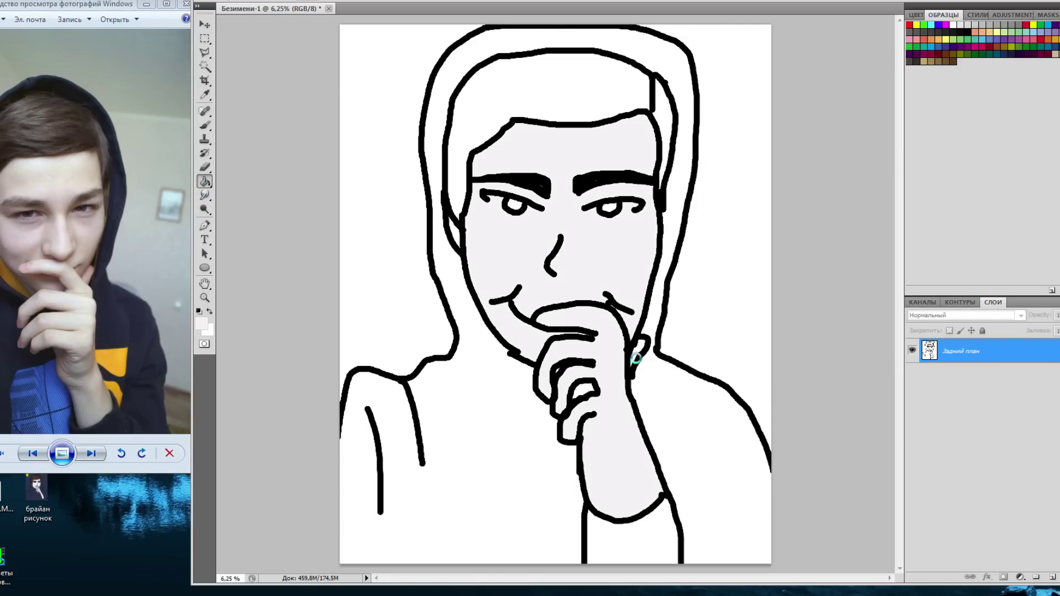
{"action": "left_click", "coordinate": [635, 356]}
{"action": "key", "text": "ctrl+z"}
Choose a dark brown and fill the hair and both irises with it.
{"action": "left_click", "coordinate": [201, 323]}
{"action": "left_click", "coordinate": [739, 312]}
{"action": "left_click_drag", "start_coordinate": [882, 275], "coordinate": [883, 246]}
{"action": "left_click", "coordinate": [882, 337]}
{"action": "left_click", "coordinate": [842, 296]}
{"action": "left_click", "coordinate": [997, 191]}
{"action": "left_click", "coordinate": [492, 91]}
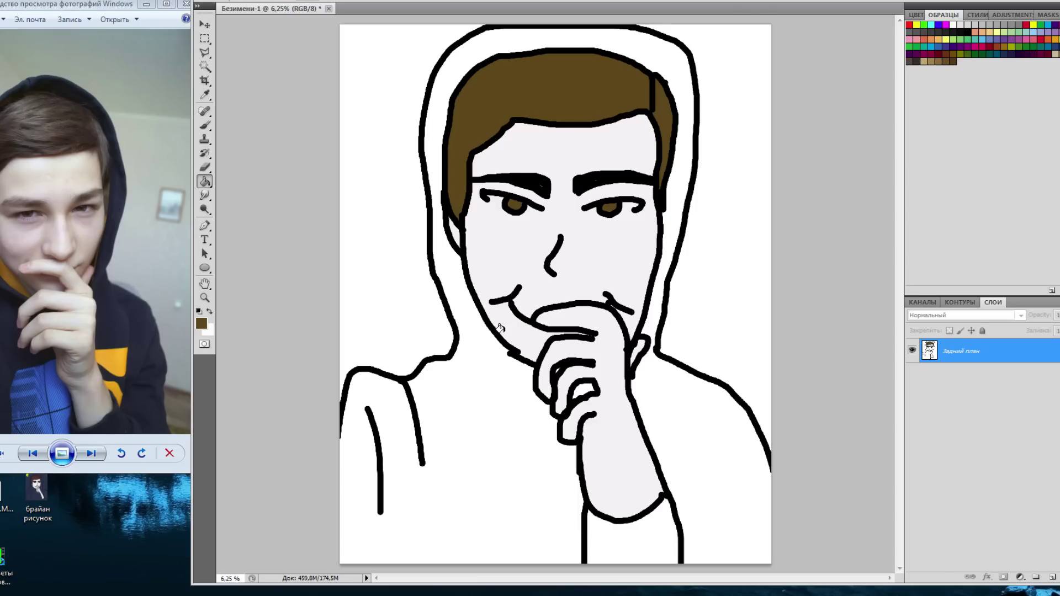
Choose a dark navy blue and fill the hood, body and sleeves of the hoodie.
{"action": "left_click", "coordinate": [201, 323]}
{"action": "left_click", "coordinate": [840, 372]}
{"action": "left_click", "coordinate": [997, 191]}
{"action": "left_click", "coordinate": [630, 539]}
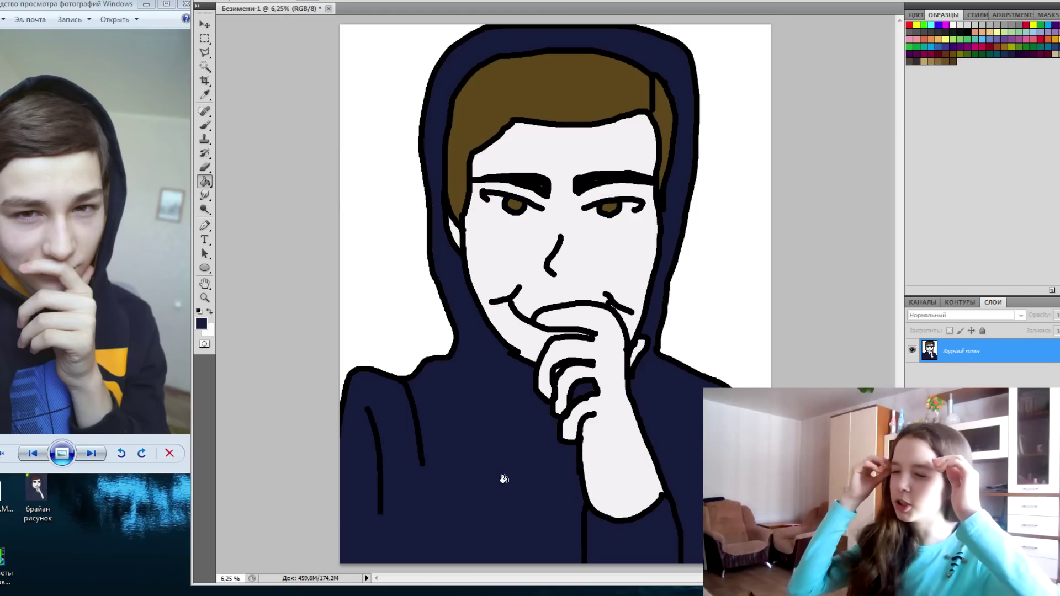